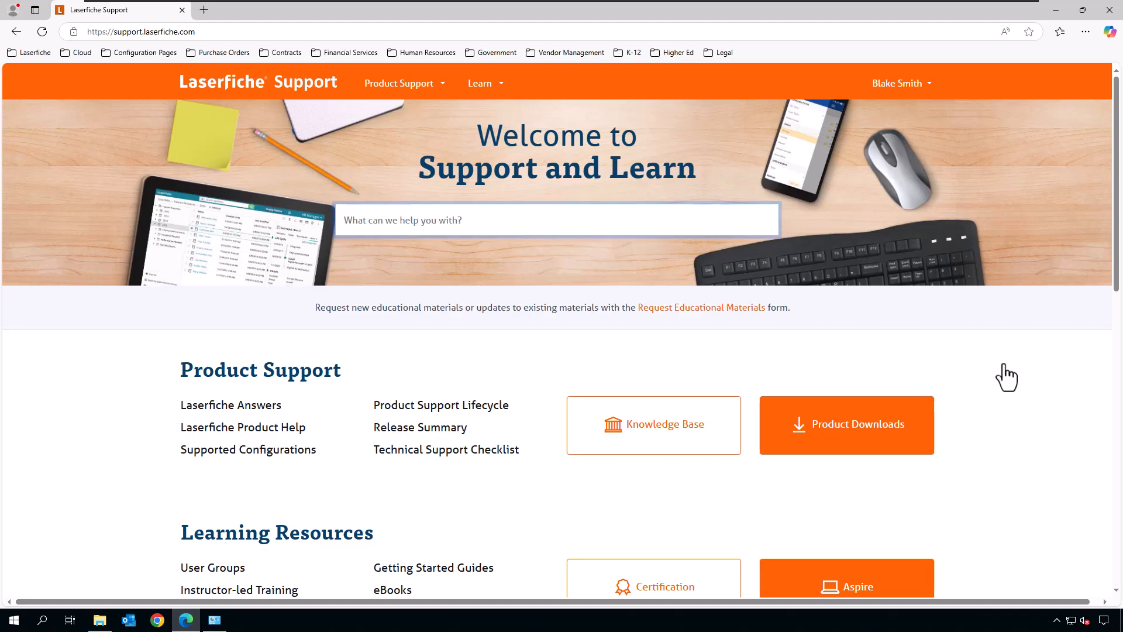
Download the Laserfiche 12 installer by way of the Laserfiche 12 release notes in Laserfiche Product Help
click(297, 433)
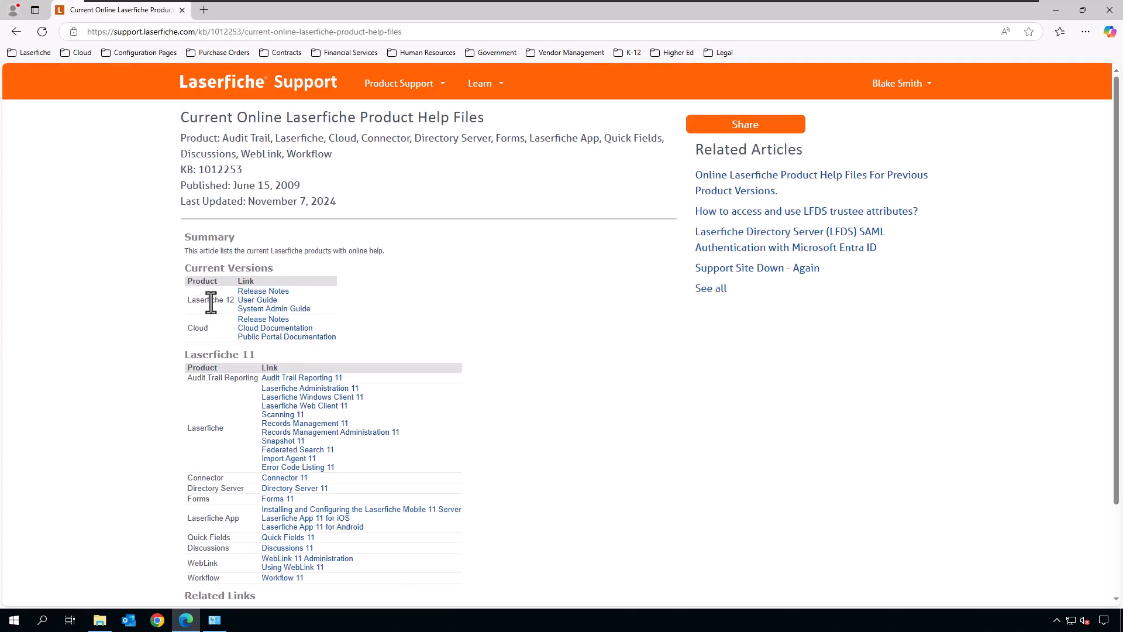
click(248, 292)
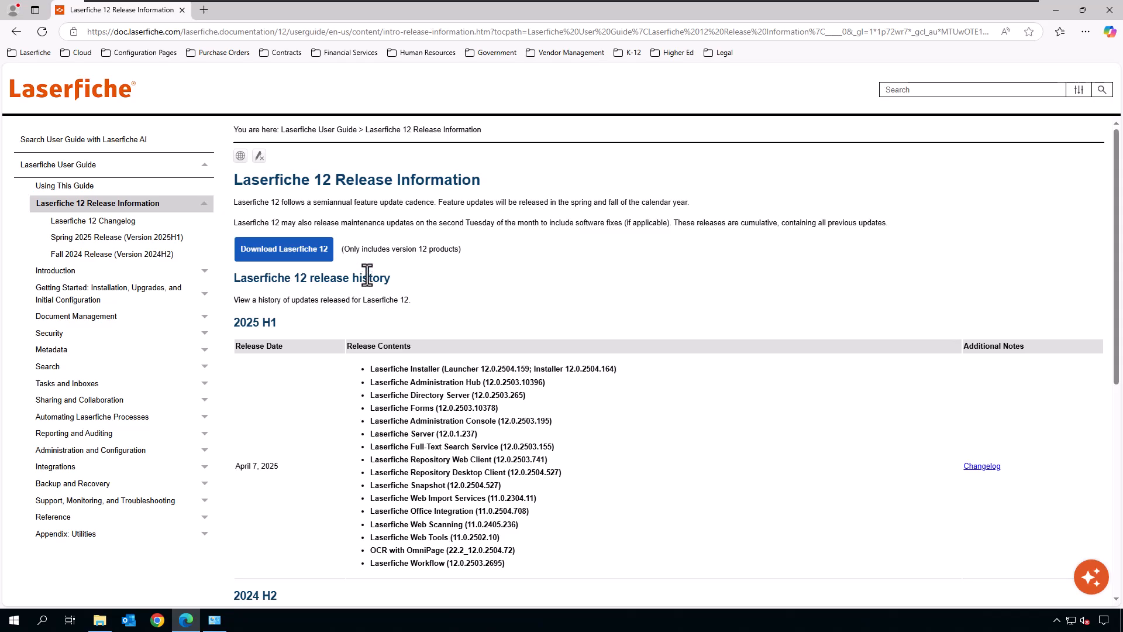
click(313, 252)
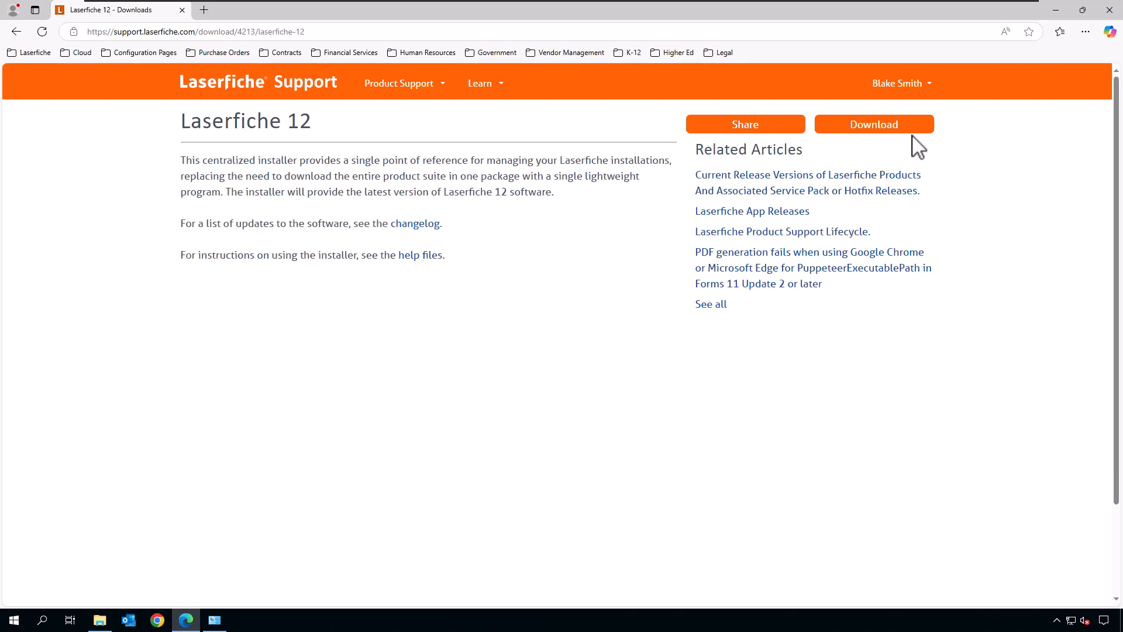
click(887, 130)
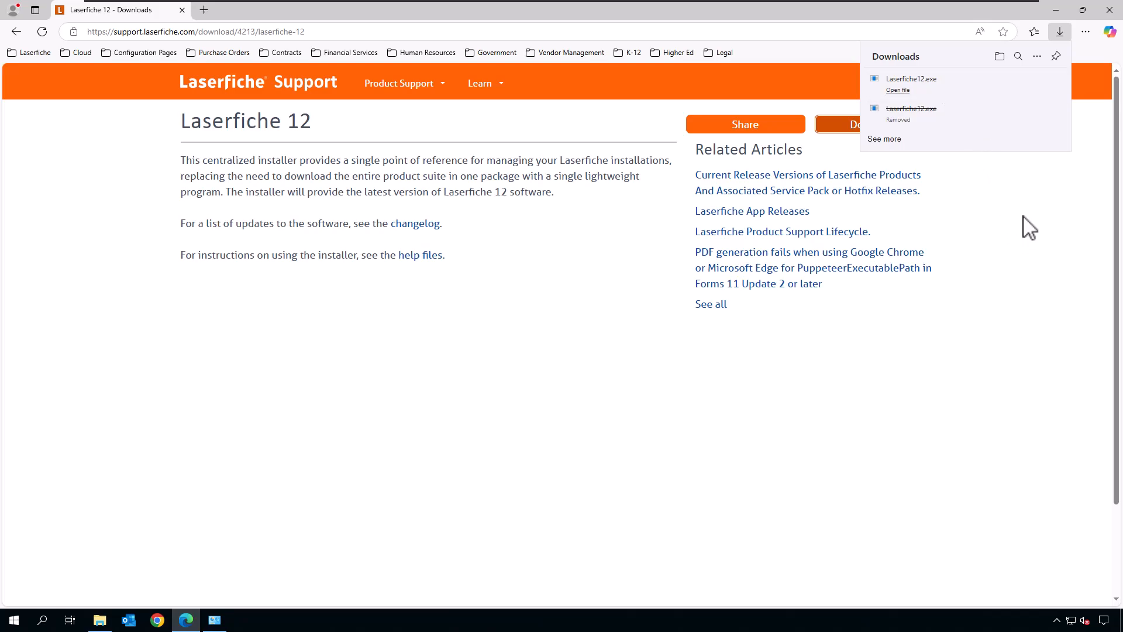
Open the downloaded Laserfiche12.exe and extract its contents to C:\Users\Laserfiche\Downloads\
click(898, 90)
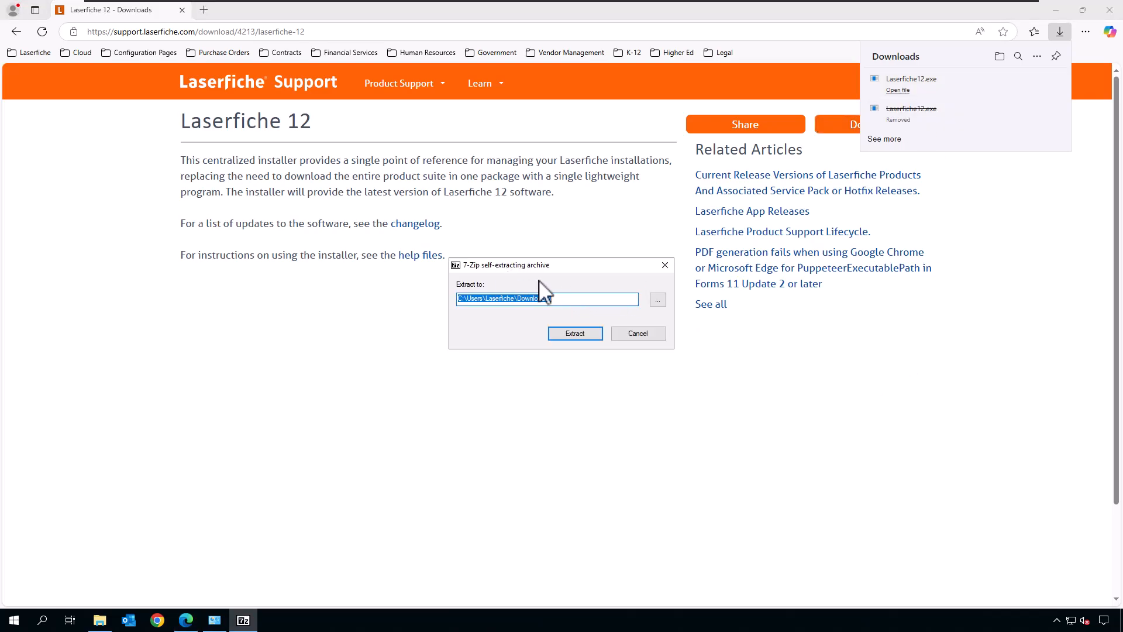
click(585, 302)
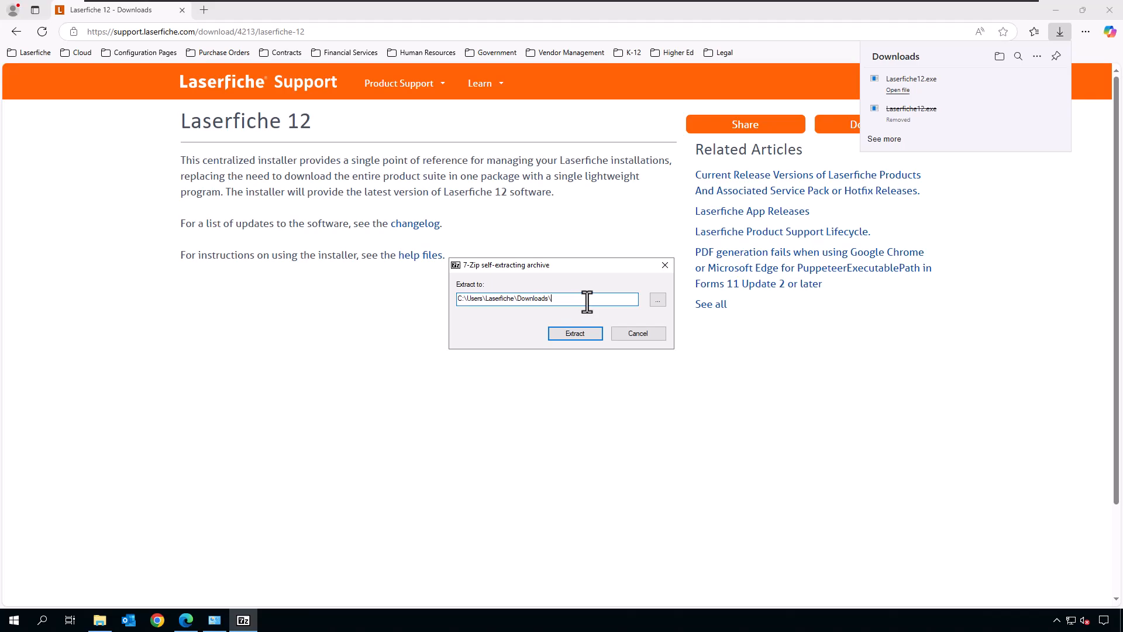
click(575, 332)
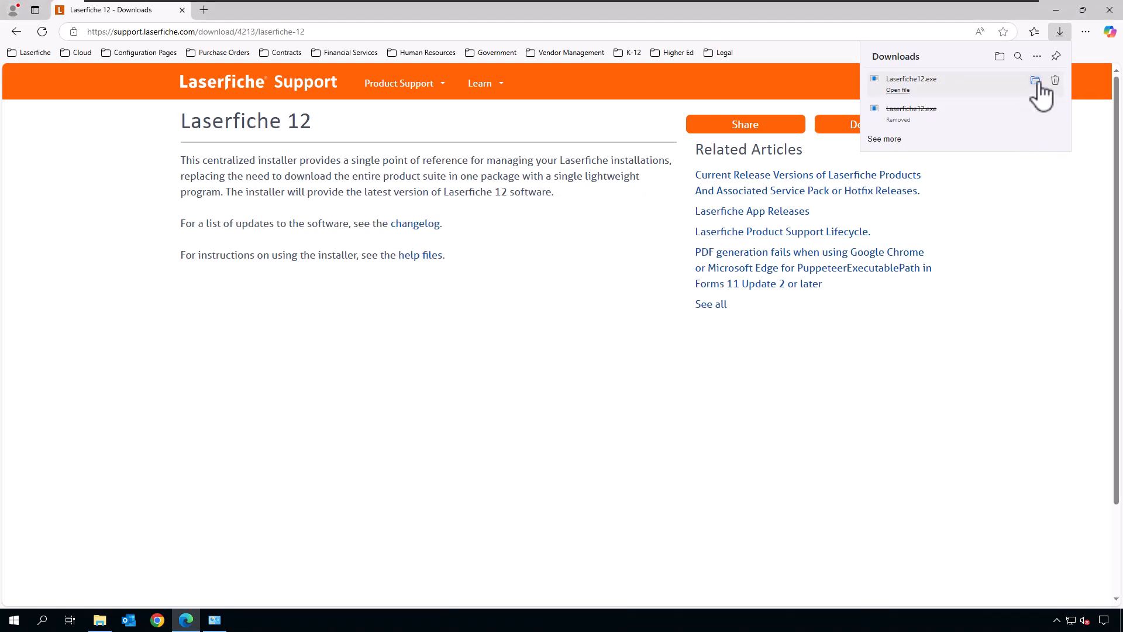
Run Autorun.exe from the extracted Laserfiche 12 folder as administrator, and start the Laserfiche 12 installation
click(1034, 80)
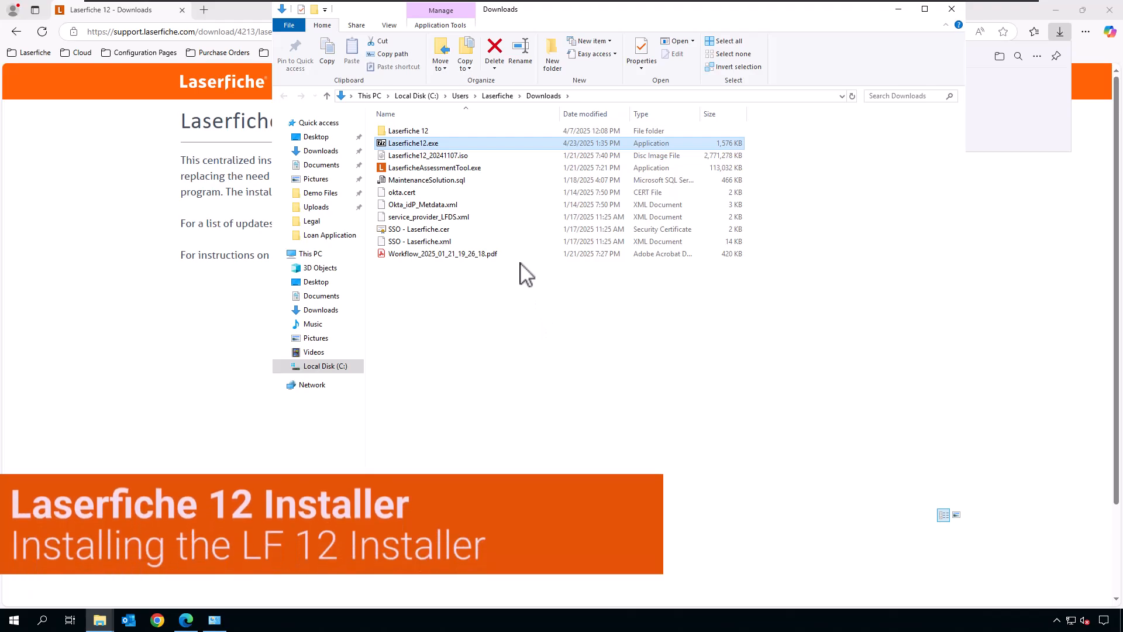
double_click(437, 131)
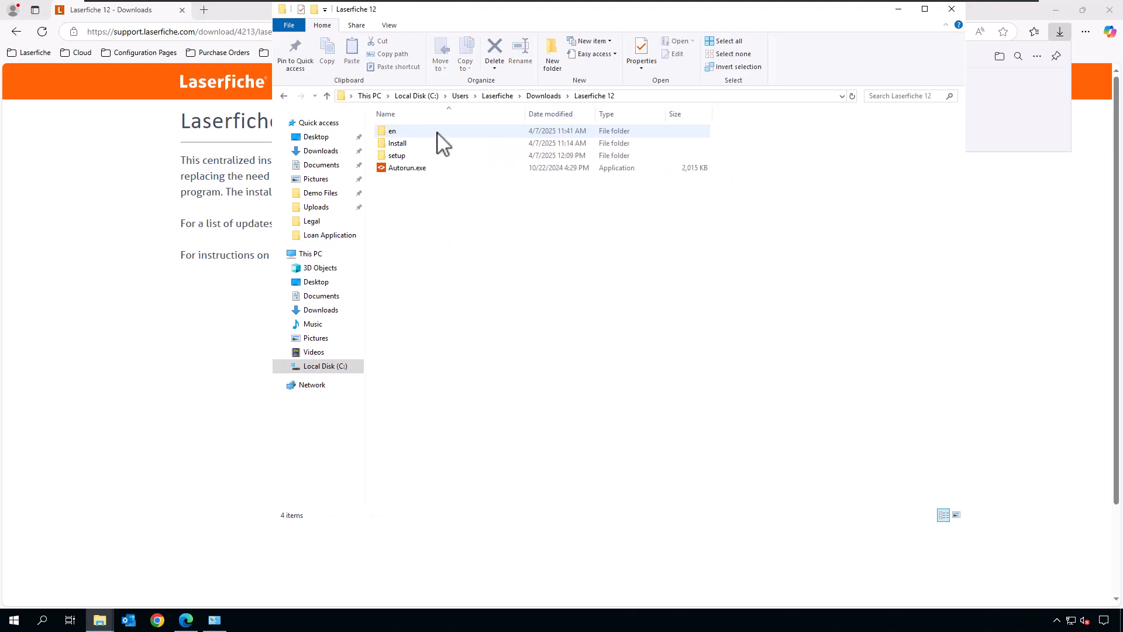
click(442, 171)
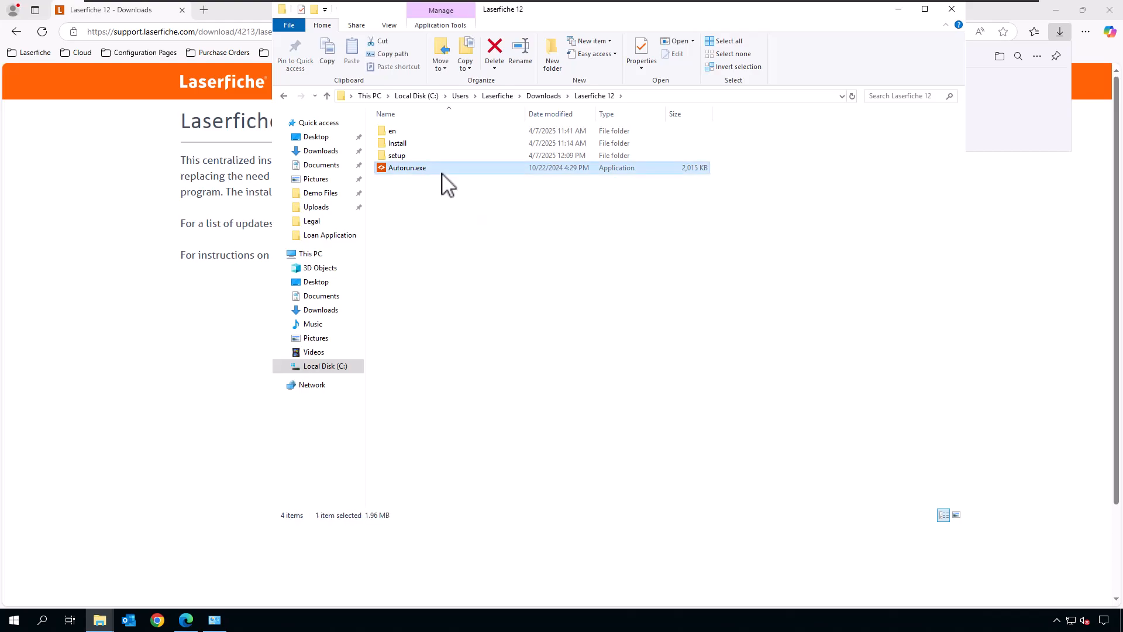
right_click(442, 174)
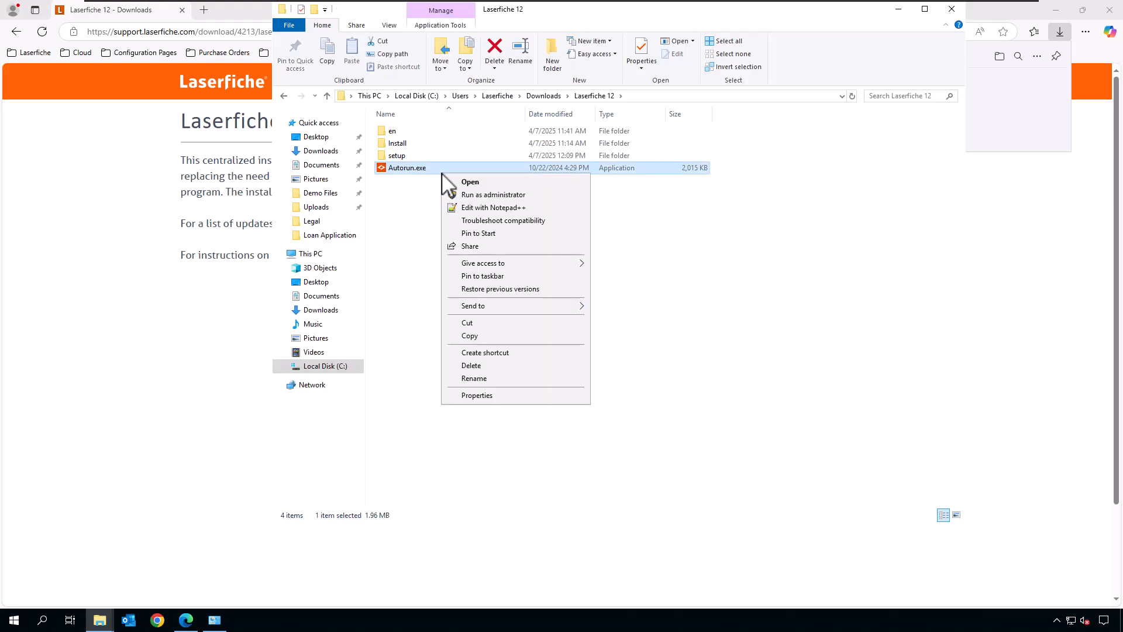
click(477, 197)
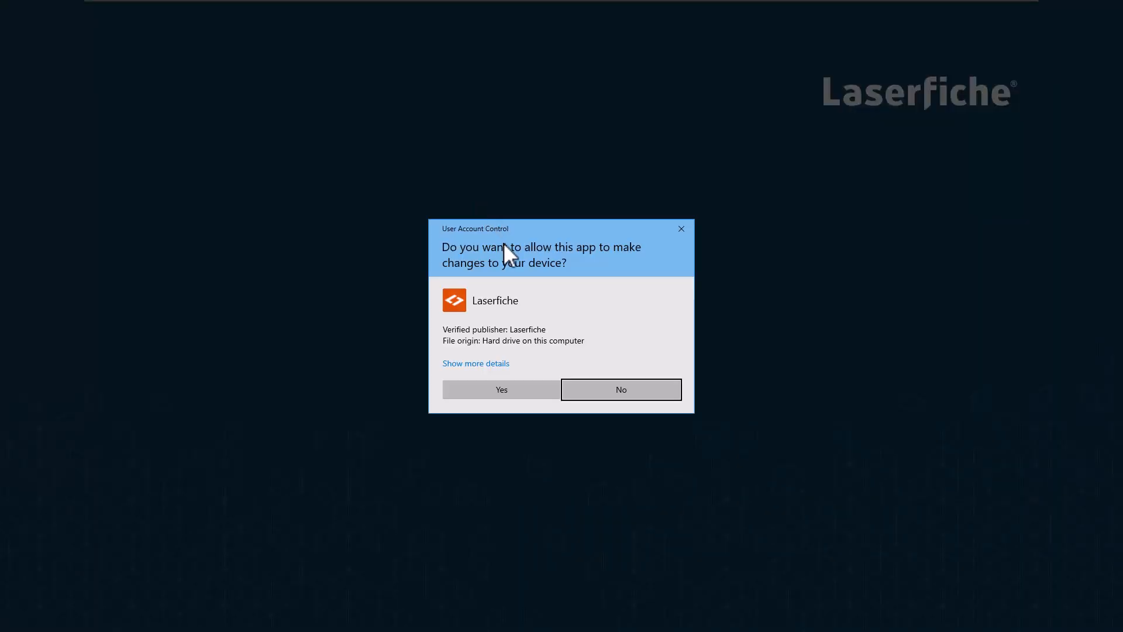
click(524, 392)
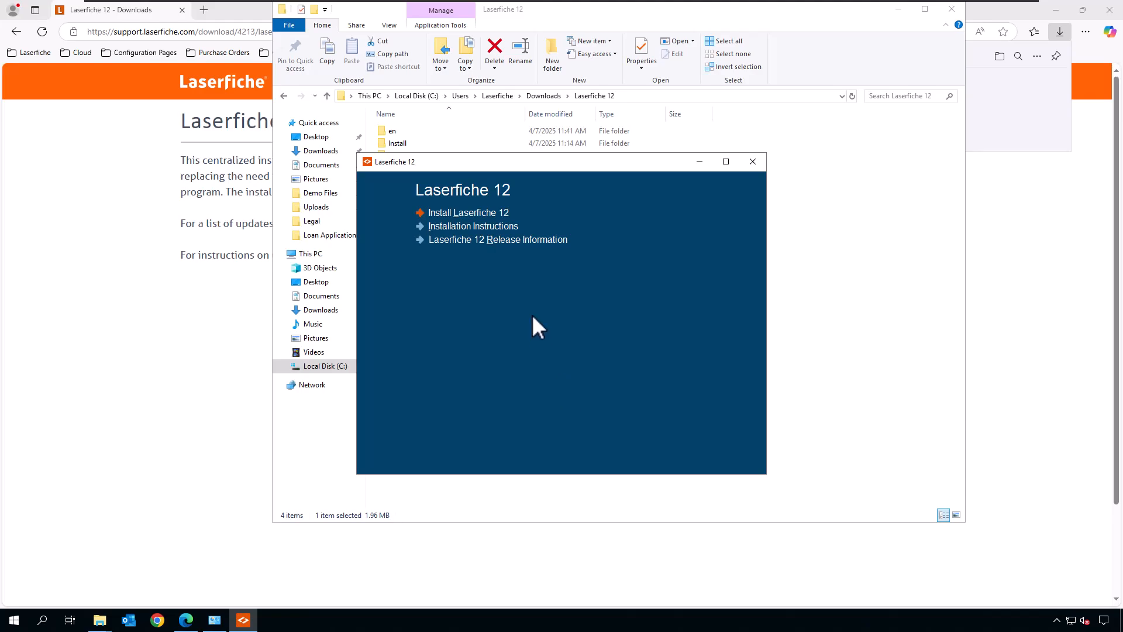
click(477, 212)
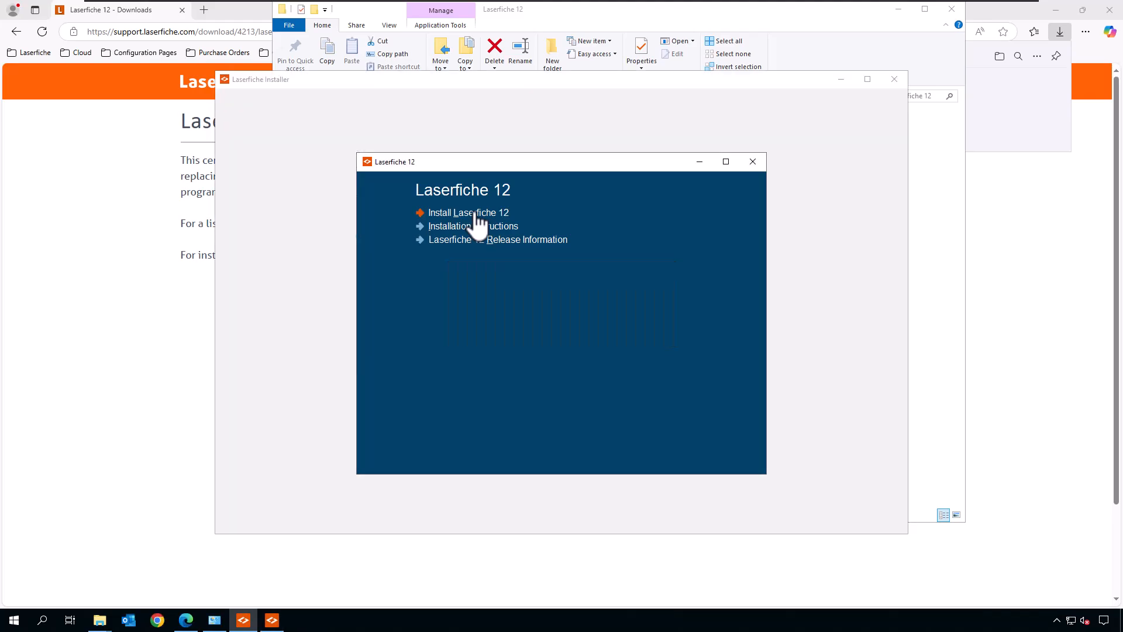
click(699, 162)
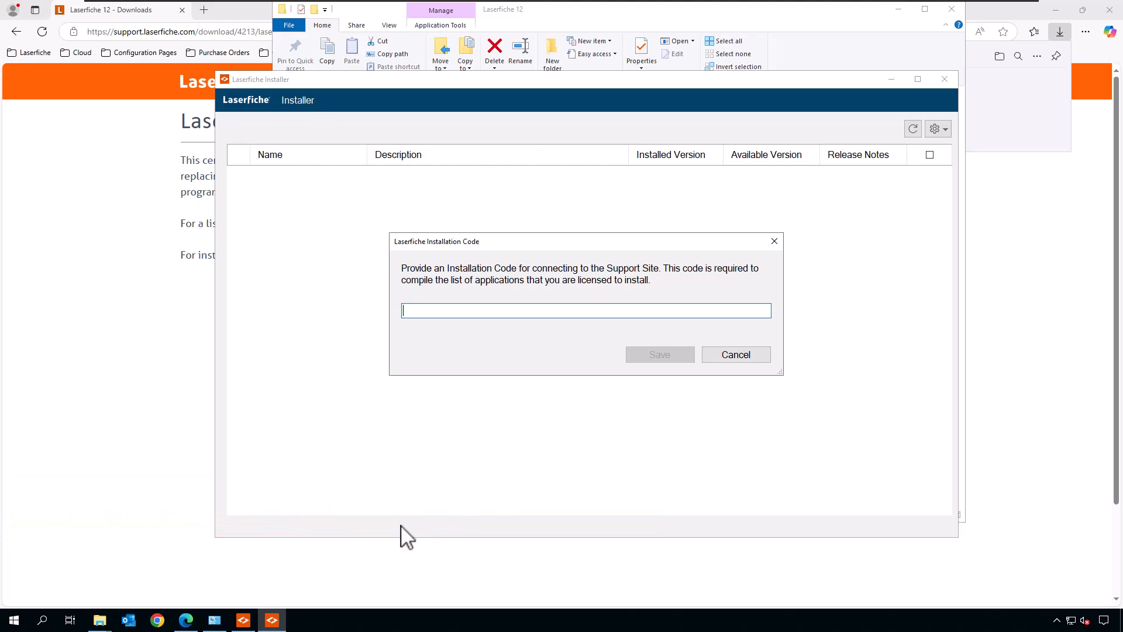
Check the Laserfiche Installer entry and its version in the refreshed Programs and Features list
click(225, 622)
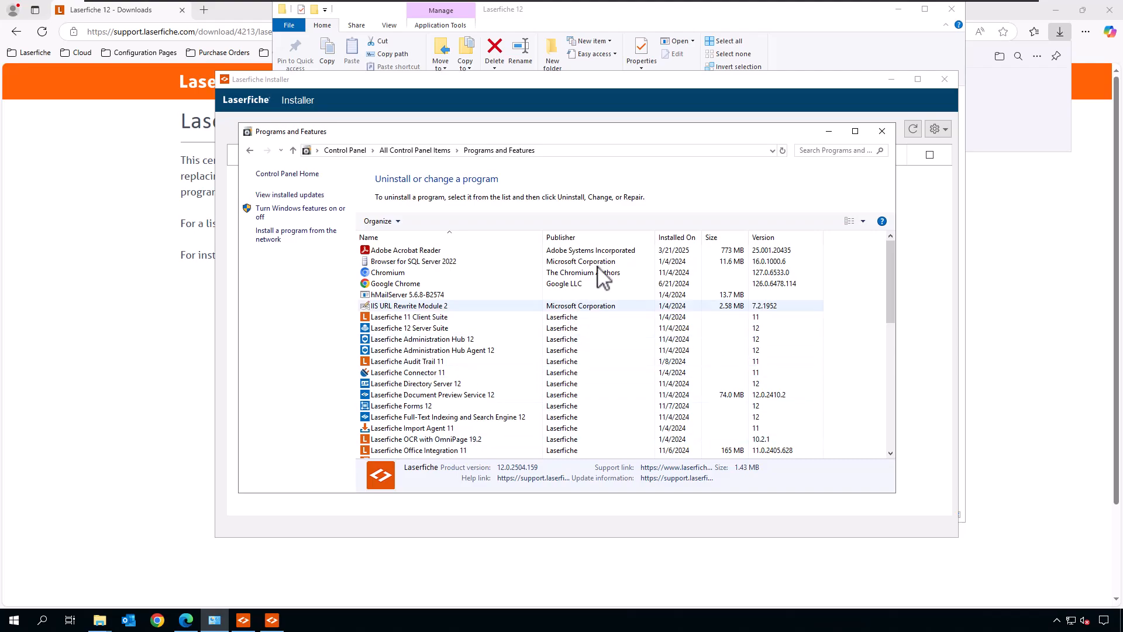
click(782, 150)
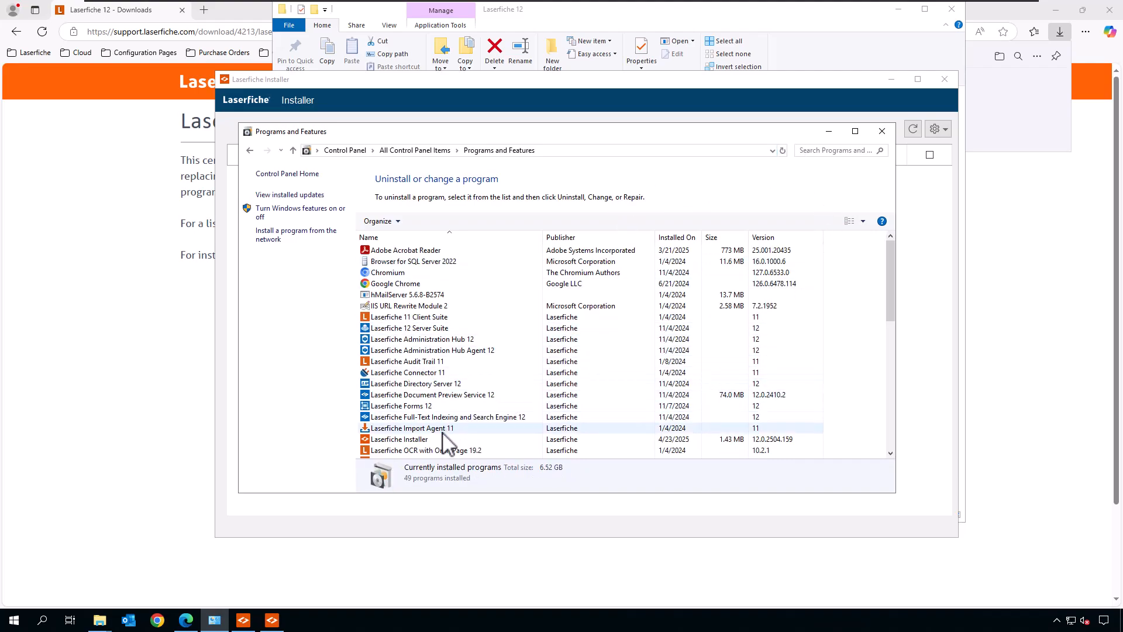
click(407, 439)
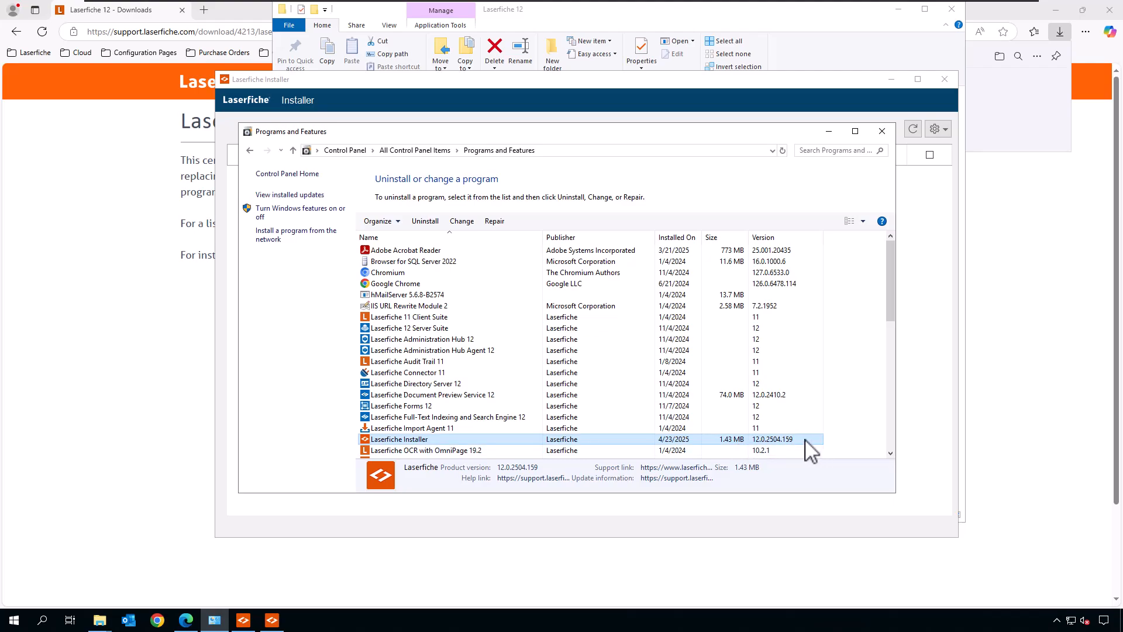
click(828, 131)
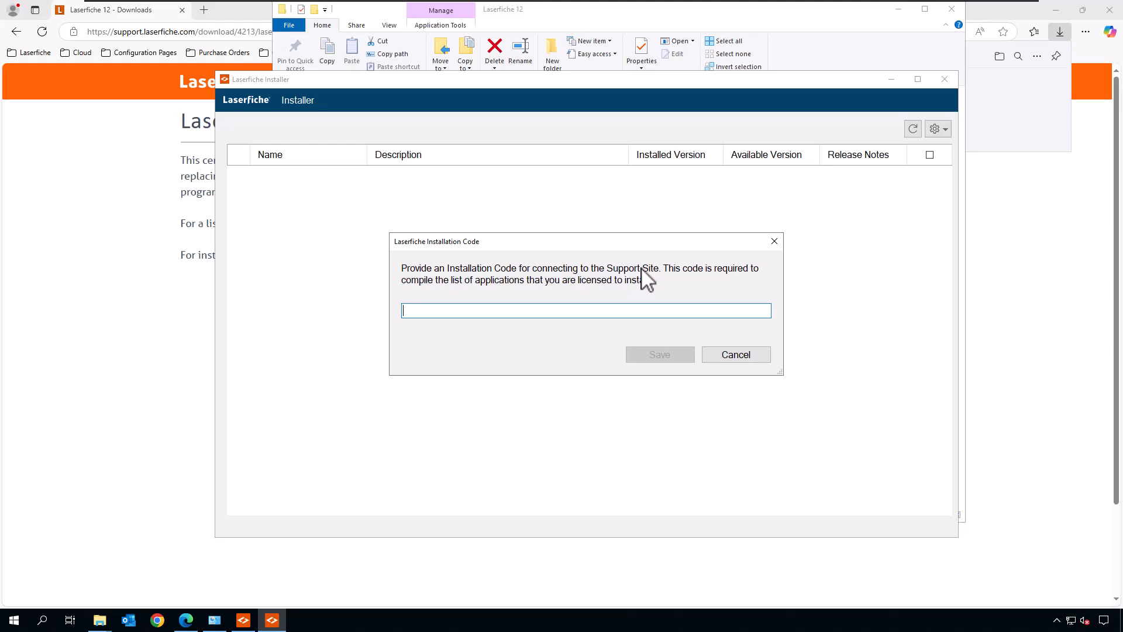
Copy the existing installation code from the Support site's Activation Keys page, and return to the Laserfiche Installer
click(1041, 220)
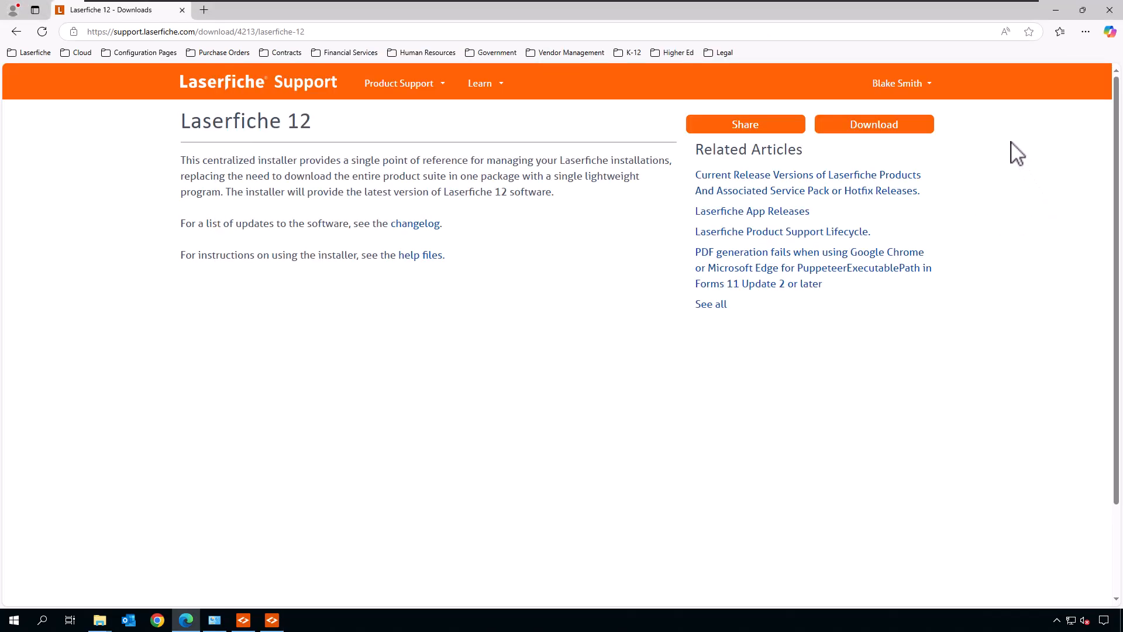
click(934, 93)
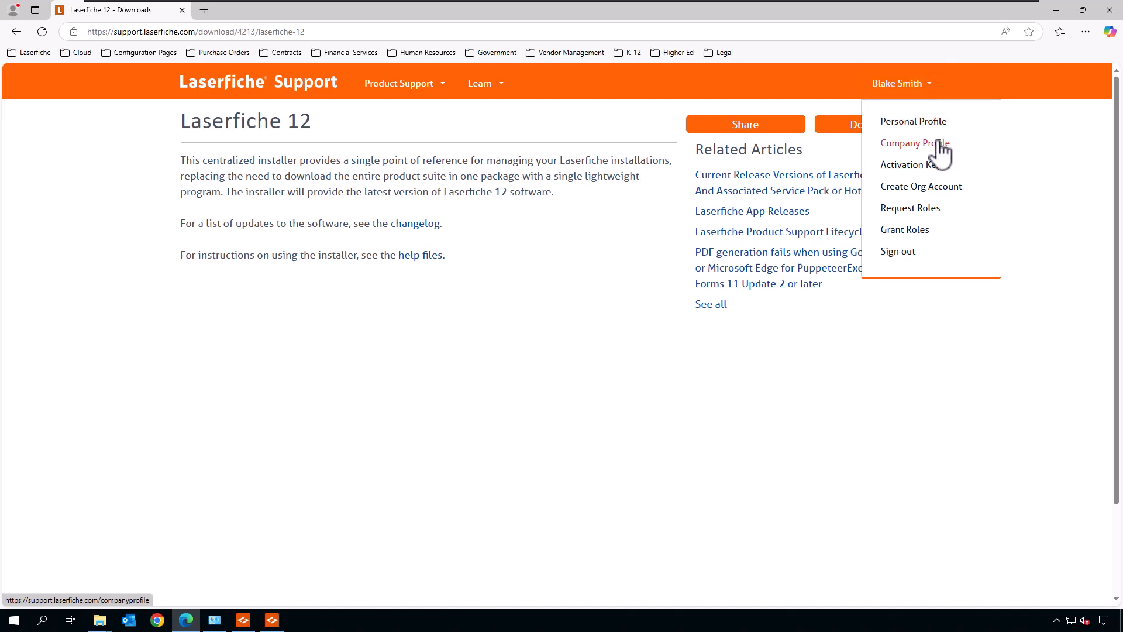
click(936, 170)
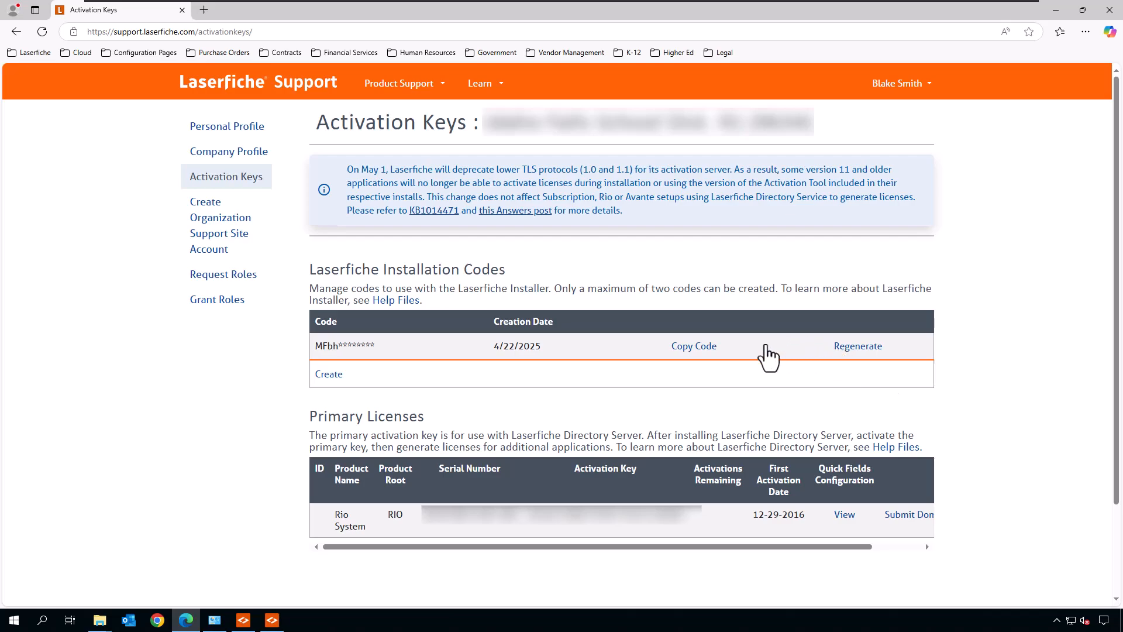
click(703, 348)
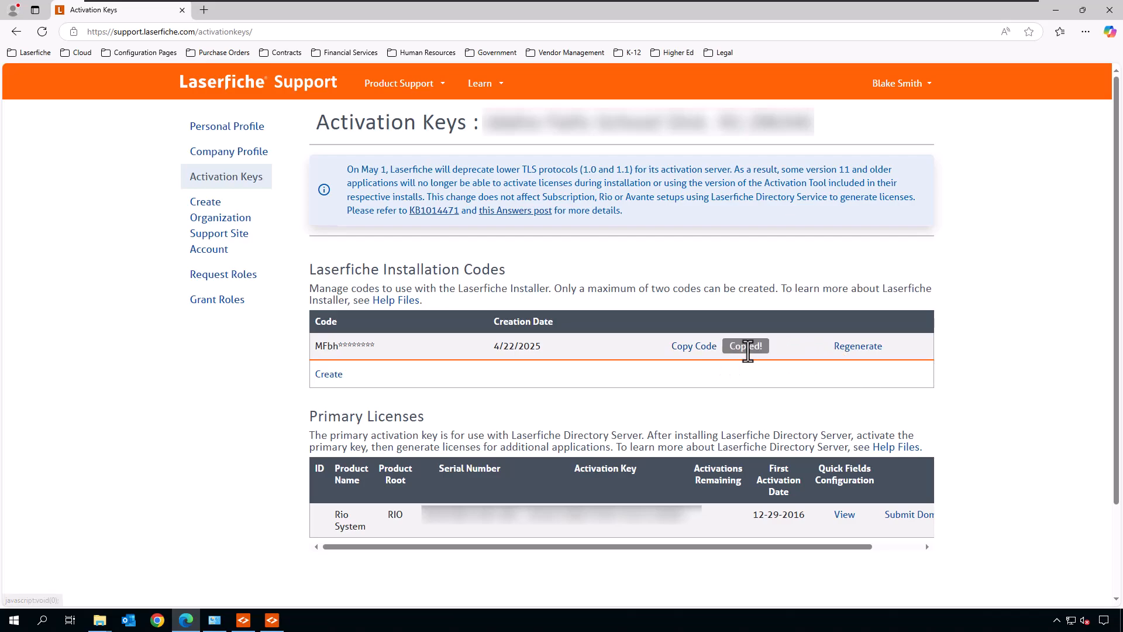
click(271, 624)
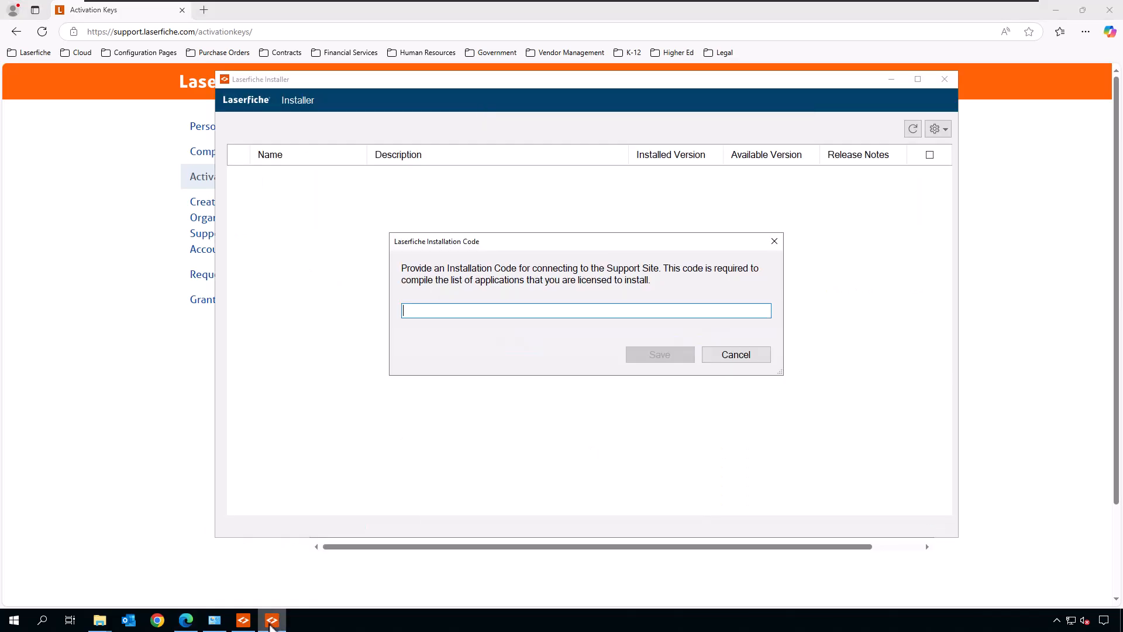
Paste the installation code into the Laserfiche Installation Code dialog, and clear the field again
right_click(447, 309)
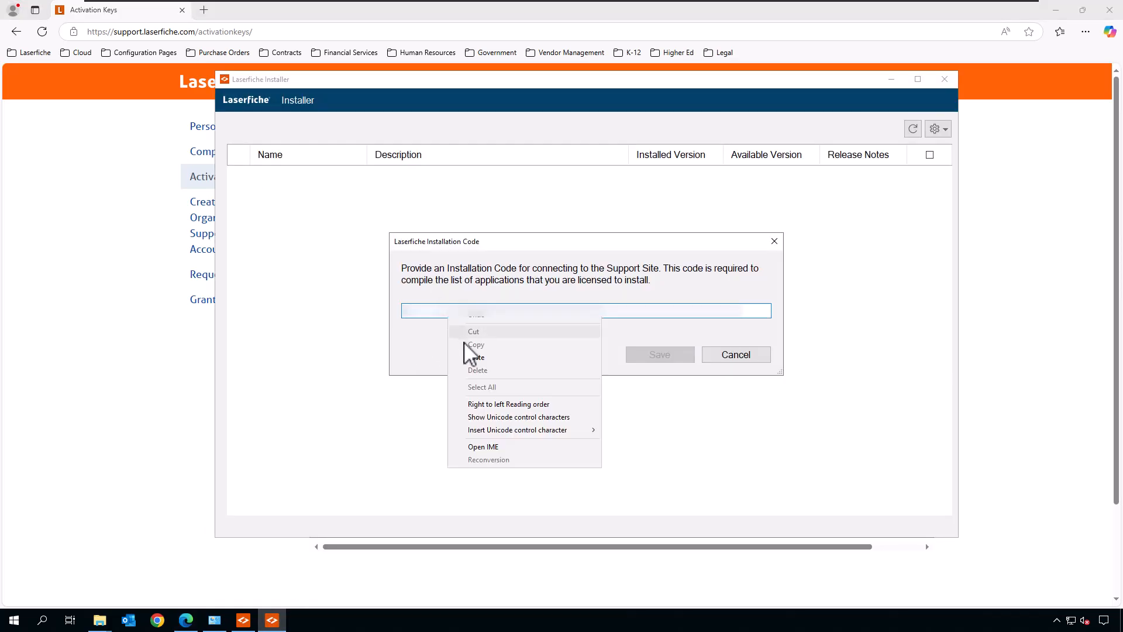
click(476, 358)
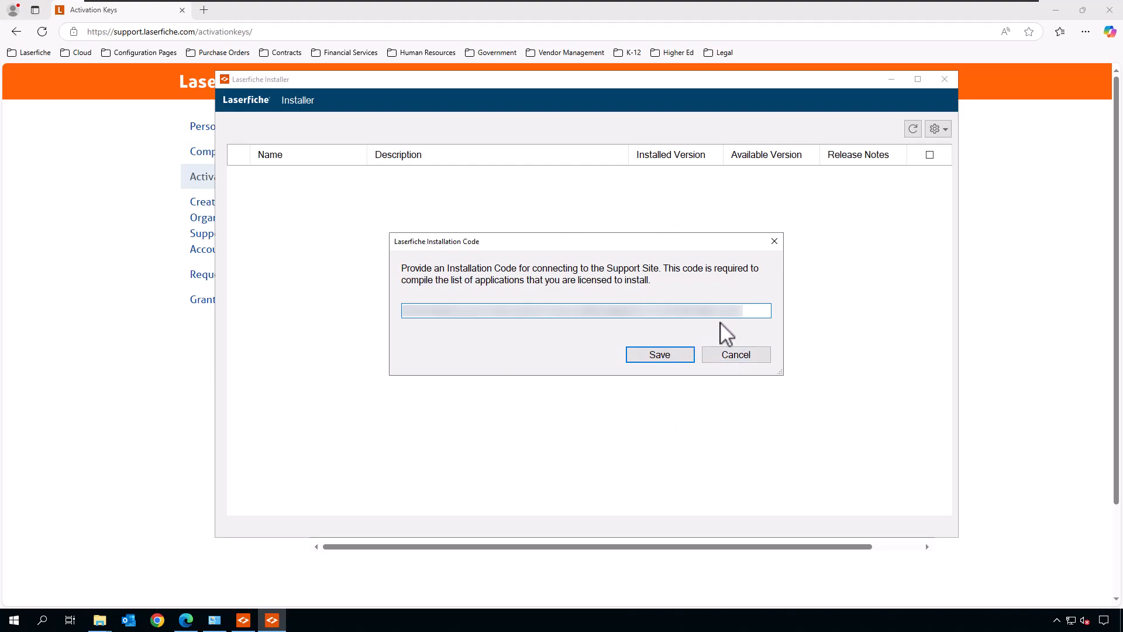
drag(744, 310, 403, 311)
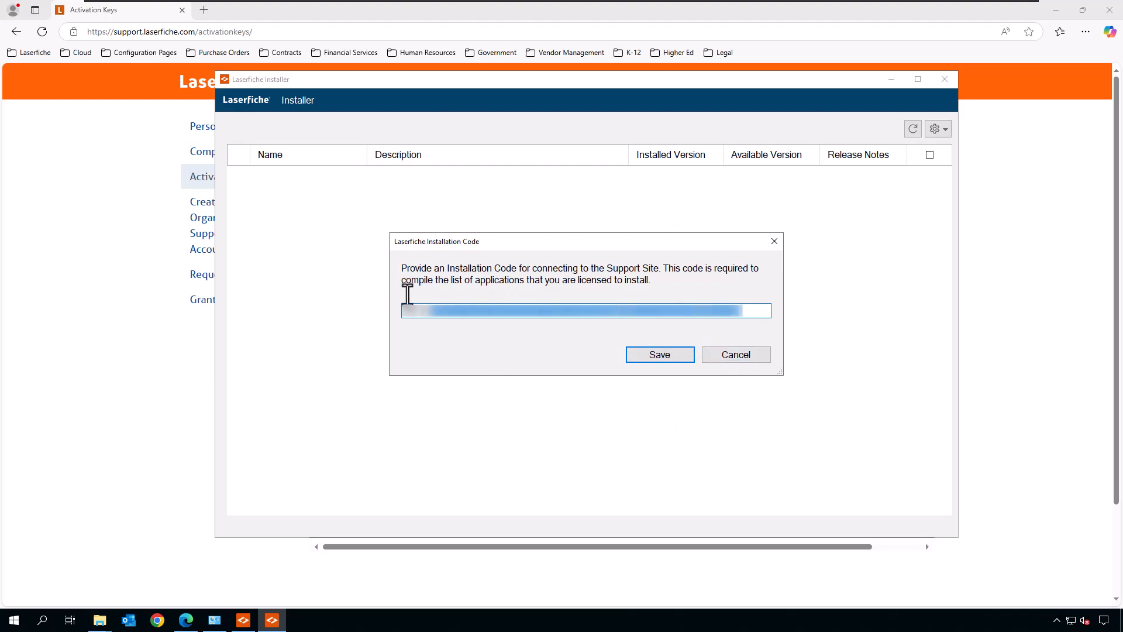
key(BackSpace)
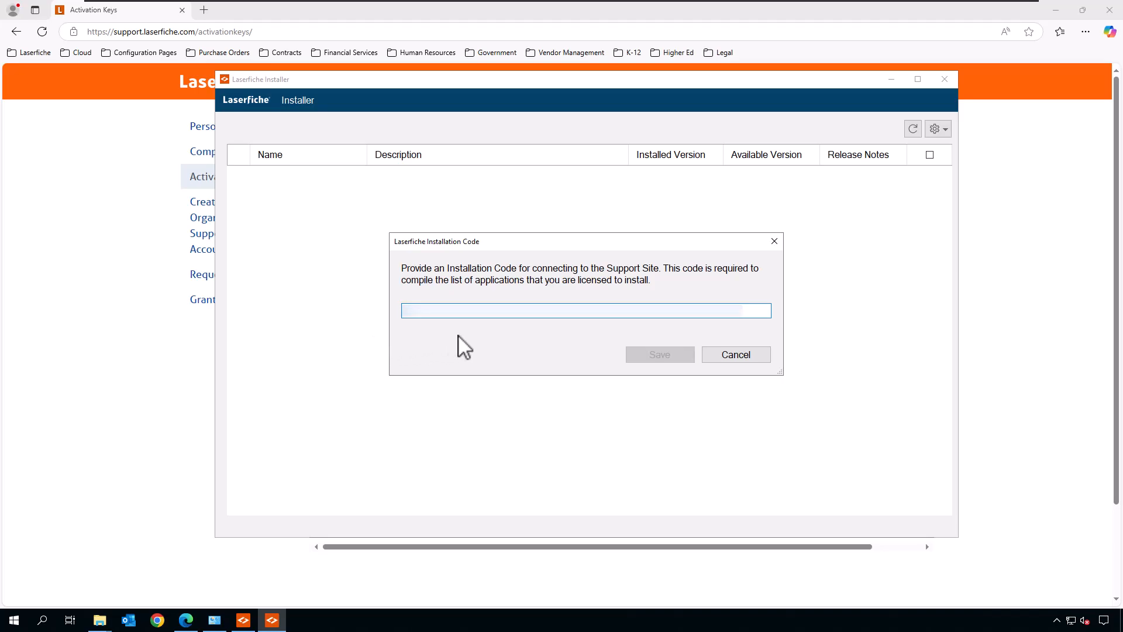
Skip the installation code and product activation method, and dismiss the offline mode notice
click(759, 358)
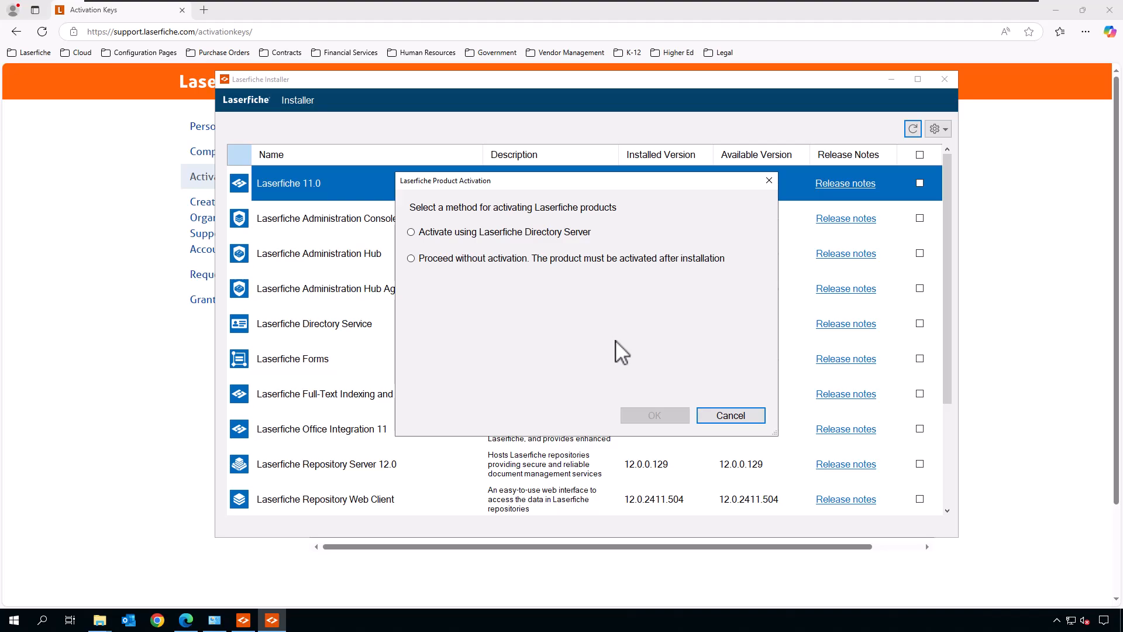
click(751, 417)
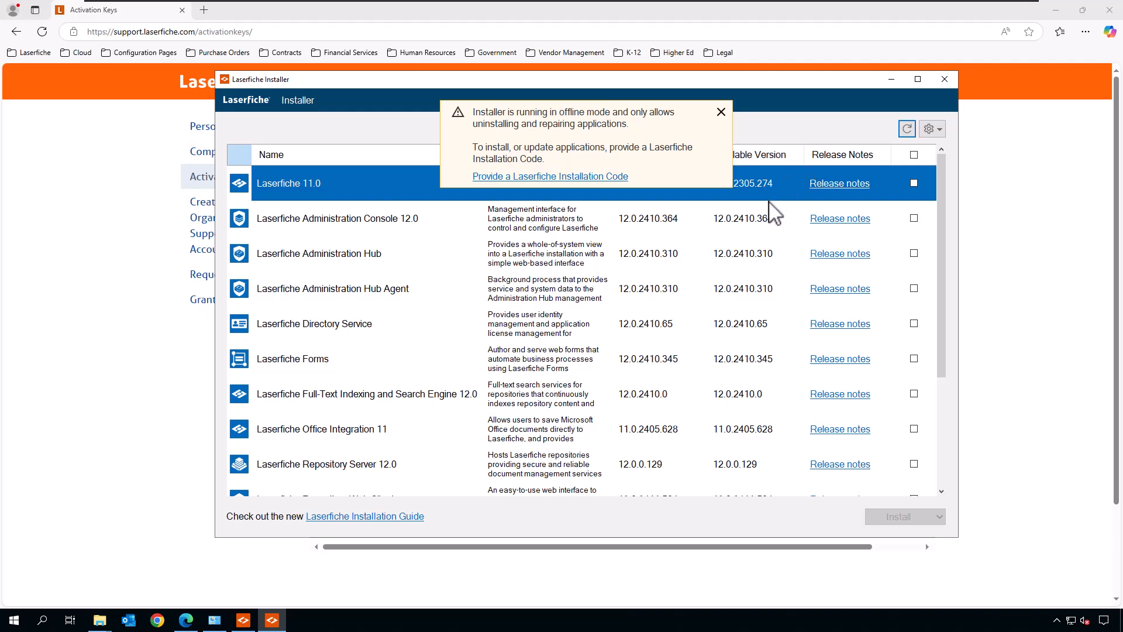
click(722, 111)
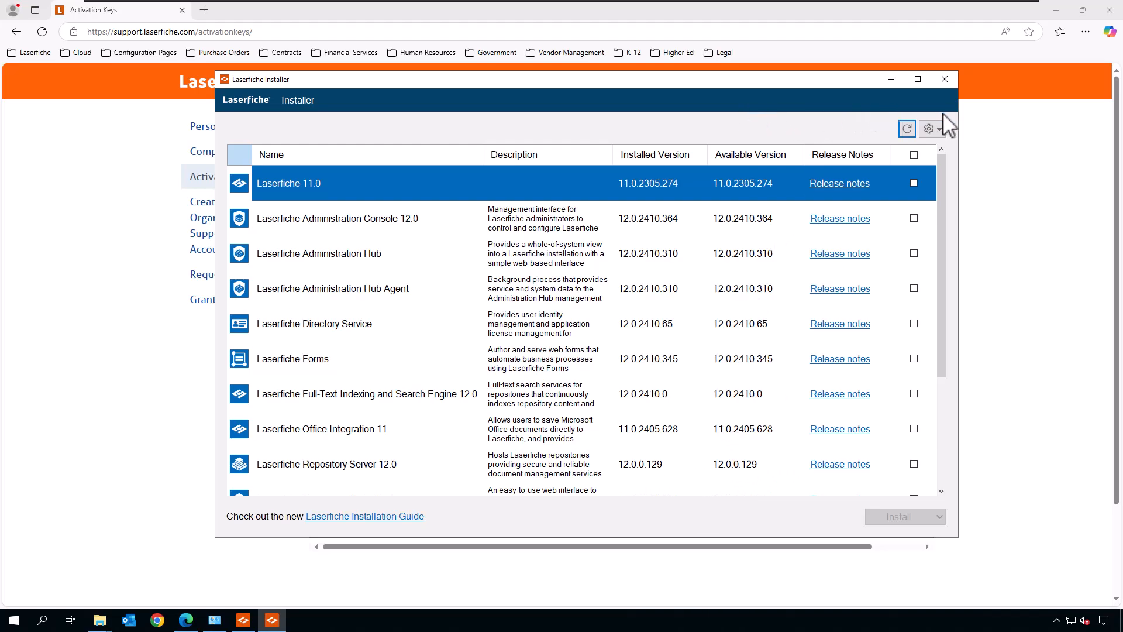
Paste the copied installation code into the installer's Manage Installation Code dialog and save it to connect to the Support Site
click(934, 129)
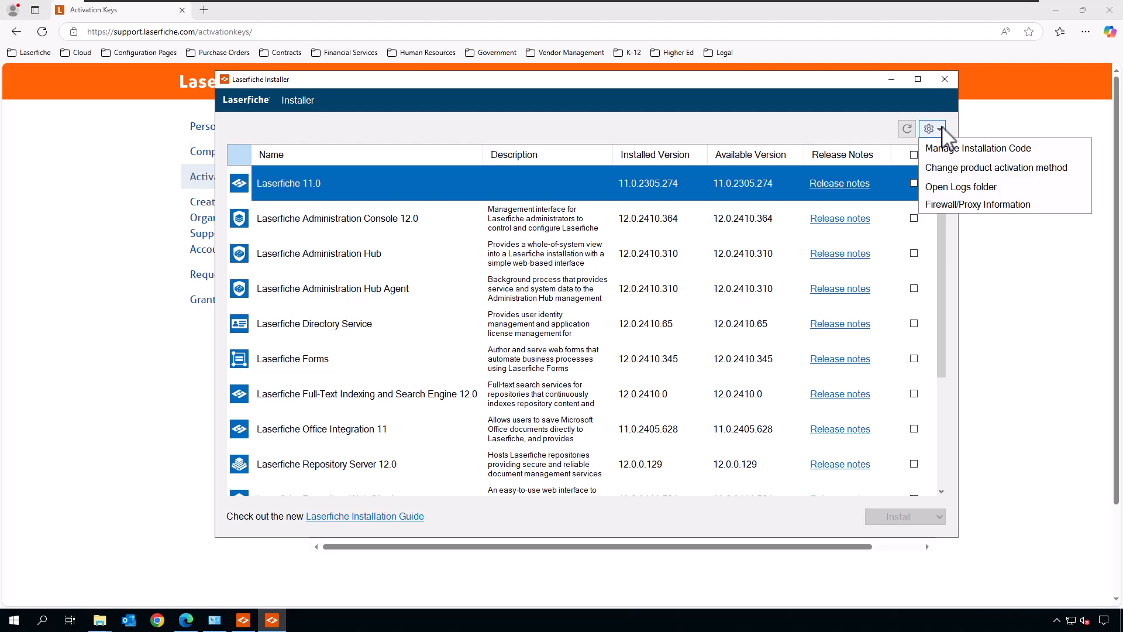
click(957, 153)
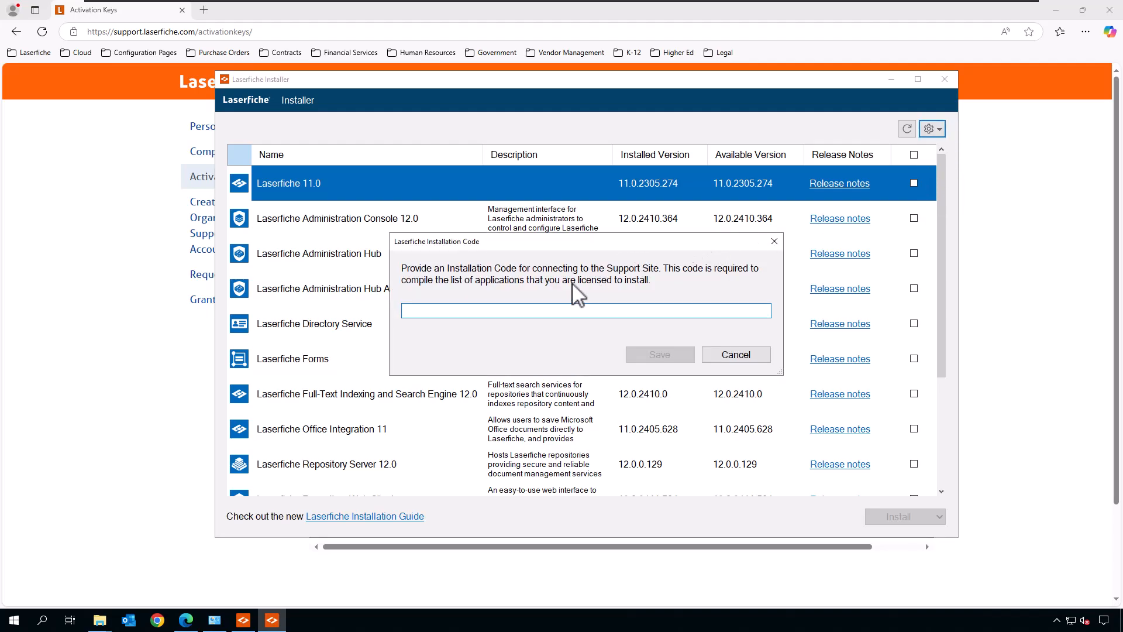
right_click(552, 310)
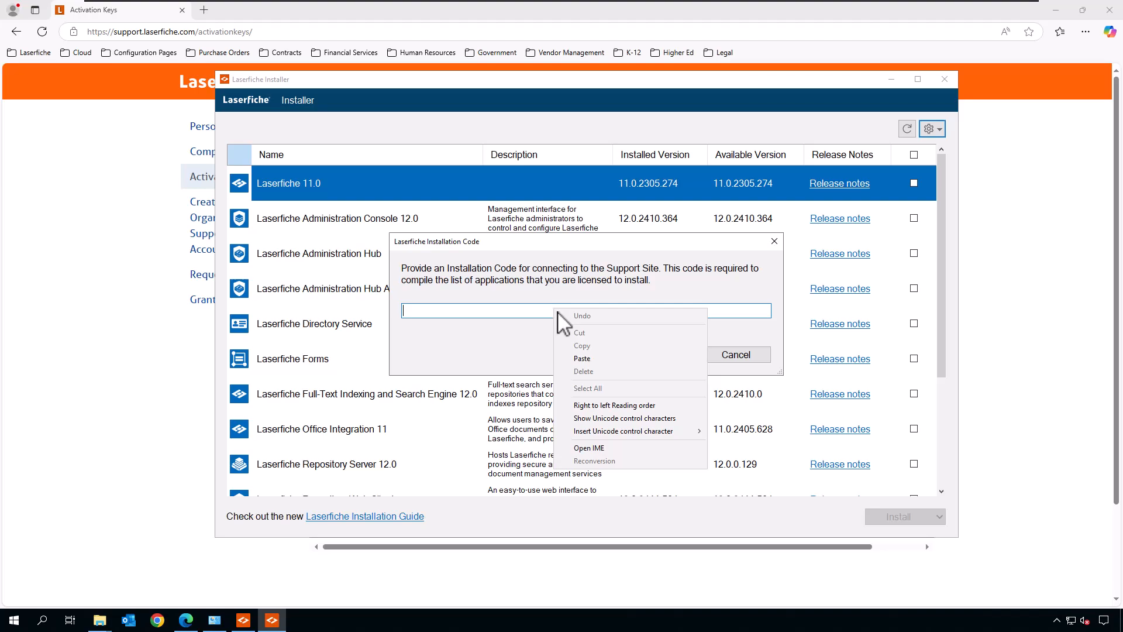
click(591, 358)
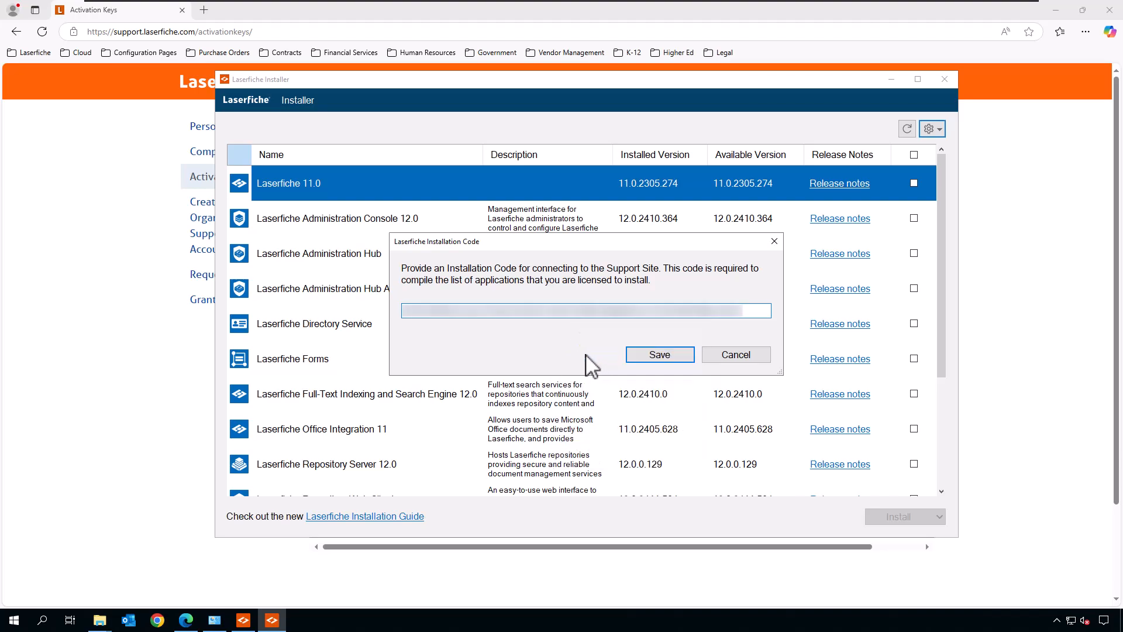
click(678, 366)
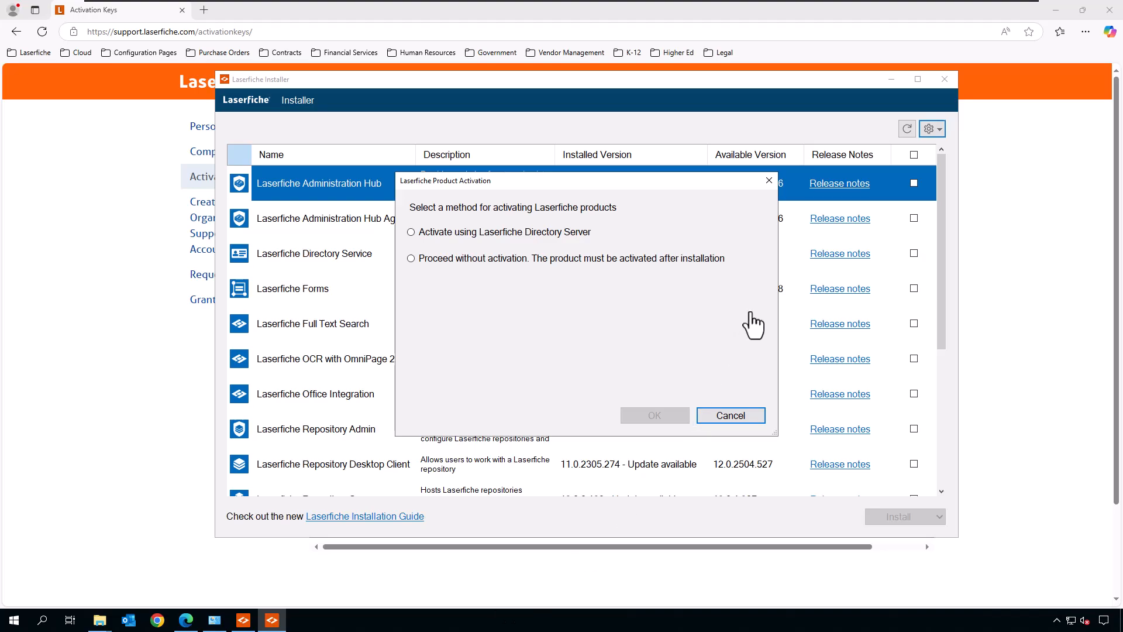
Set product activation to use Laserfiche Directory Server with server LASERVM.lfdemo.com and licensing site LFDS
click(475, 233)
click(541, 252)
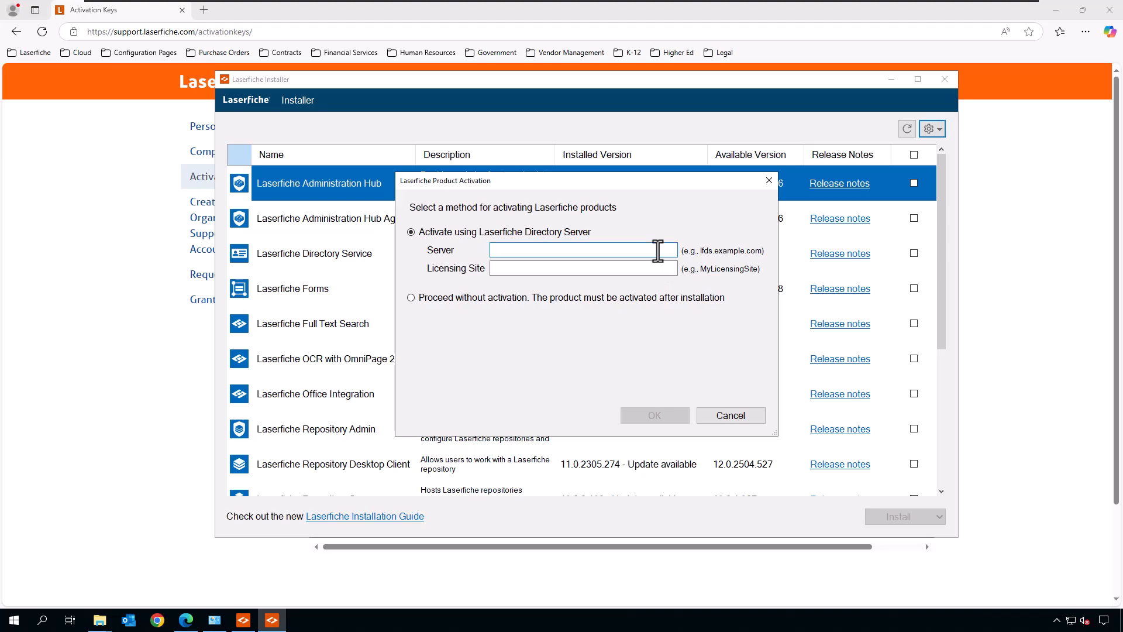
key(ctrl+v)
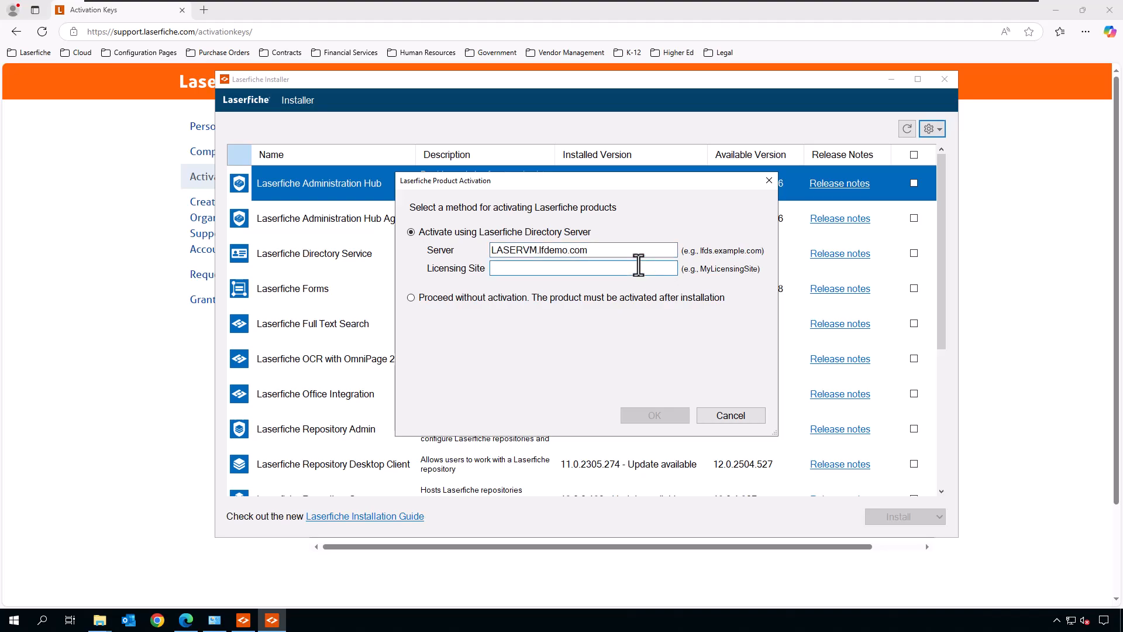
text(LFDS)
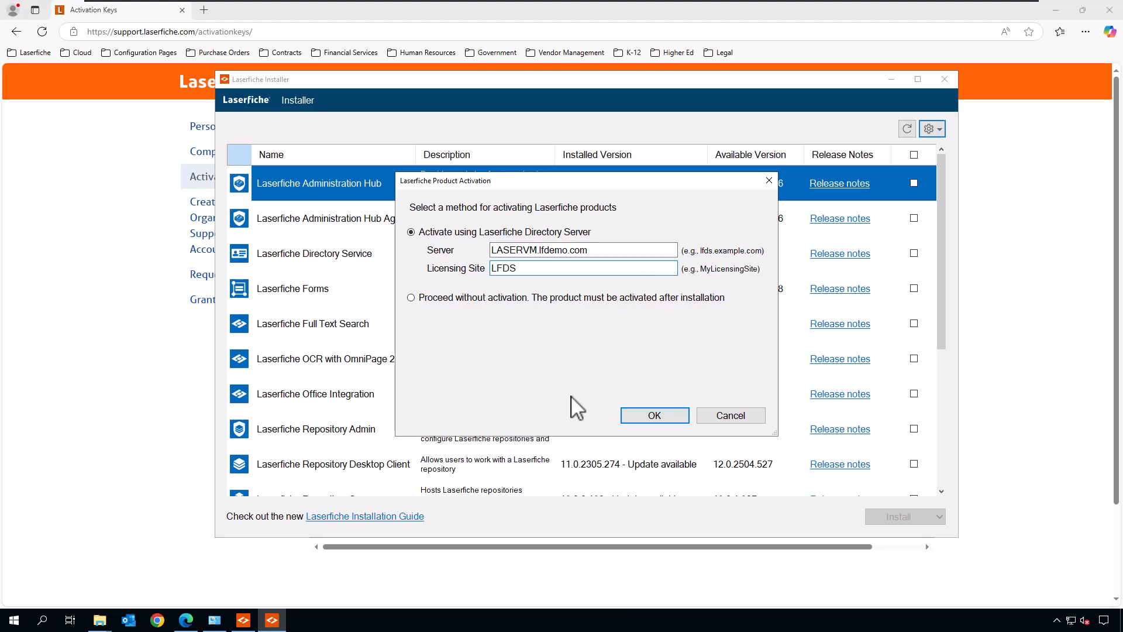
click(647, 416)
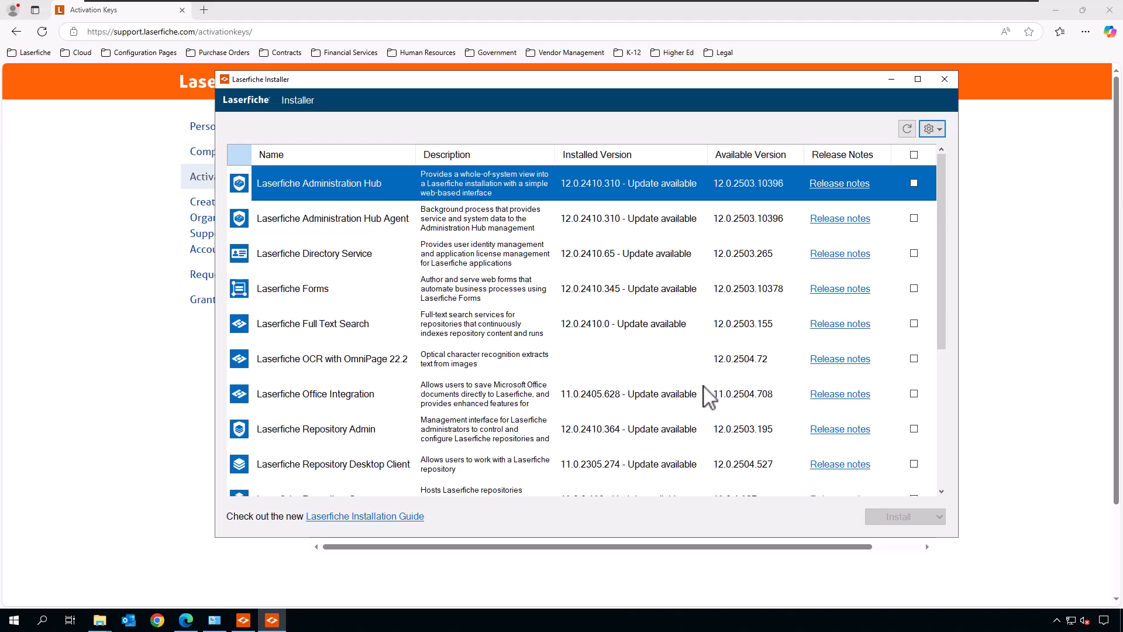
Examine the full list of licensed applications with their installed versions, available versions and release notes links
scroll(675, 372, down, 1)
scroll(679, 372, down, 2)
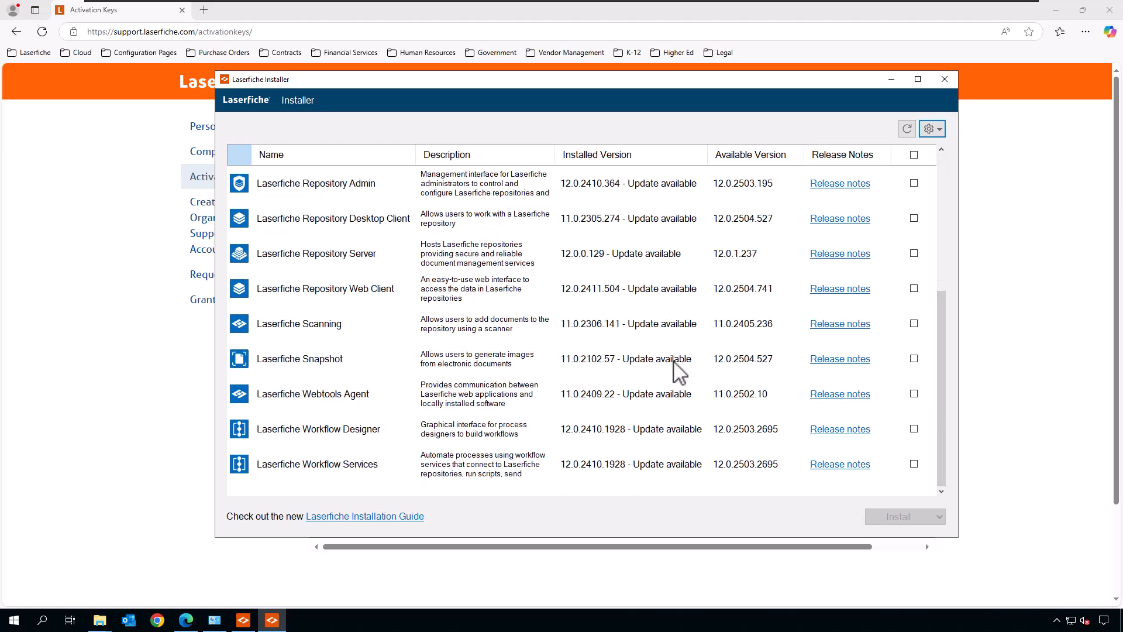
scroll(682, 379, up, 2)
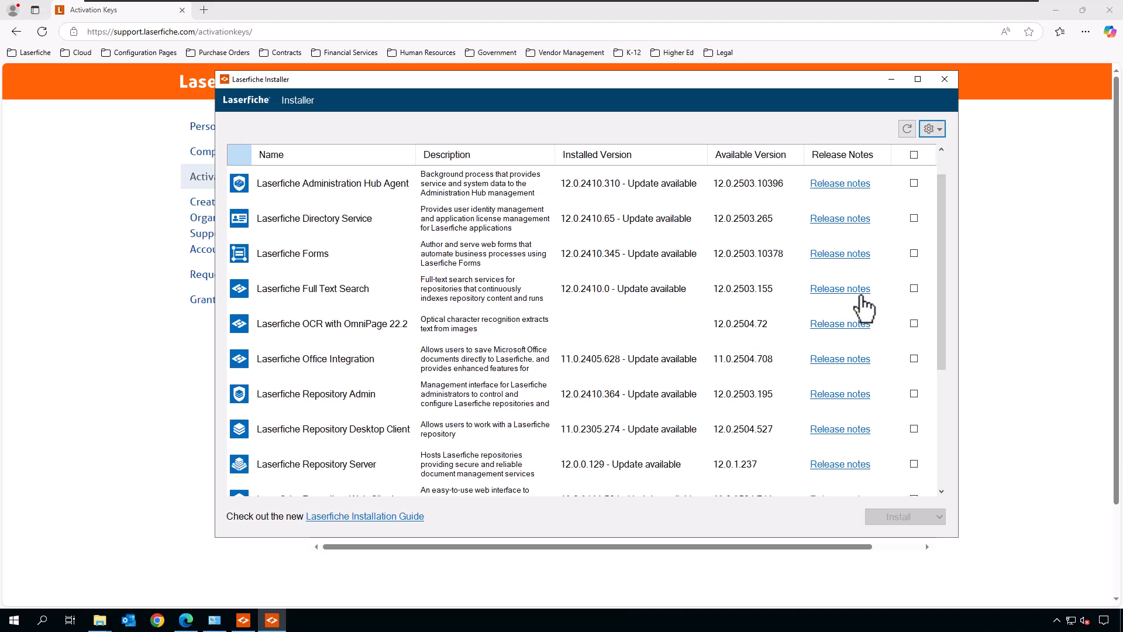
scroll(865, 407, down, 3)
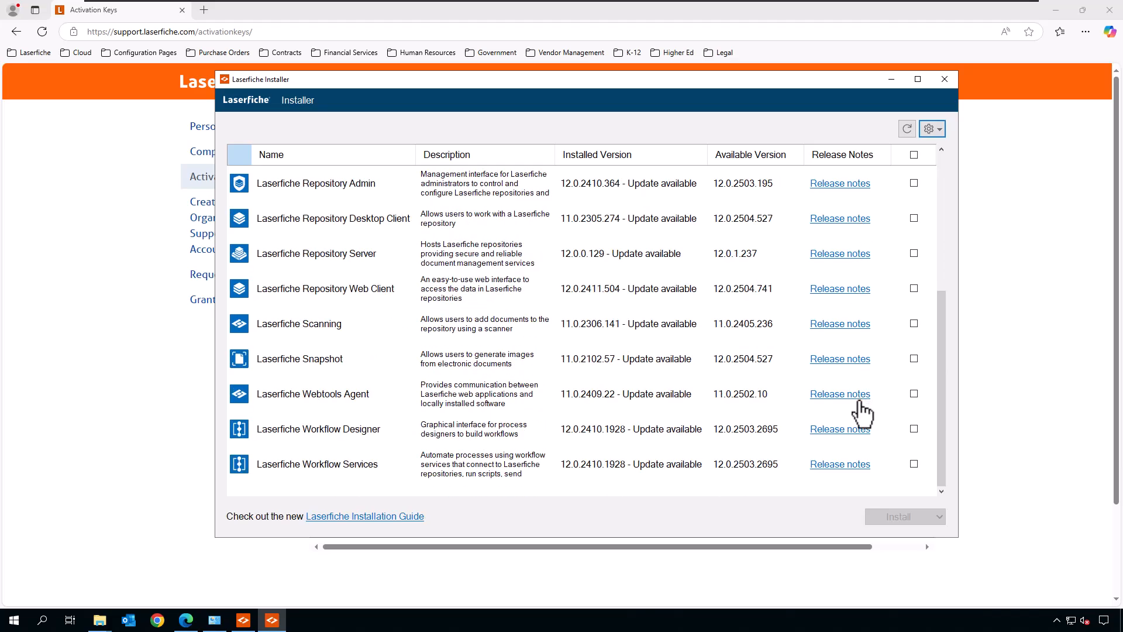
scroll(861, 408, up, 4)
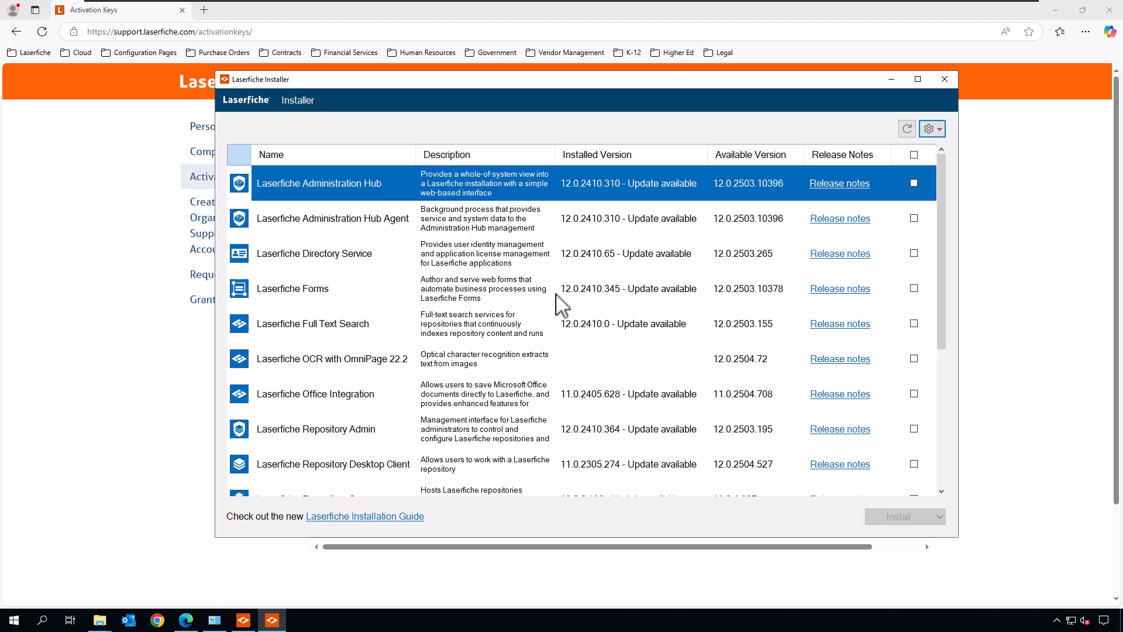
scroll(561, 303, down, 1)
scroll(560, 303, down, 2)
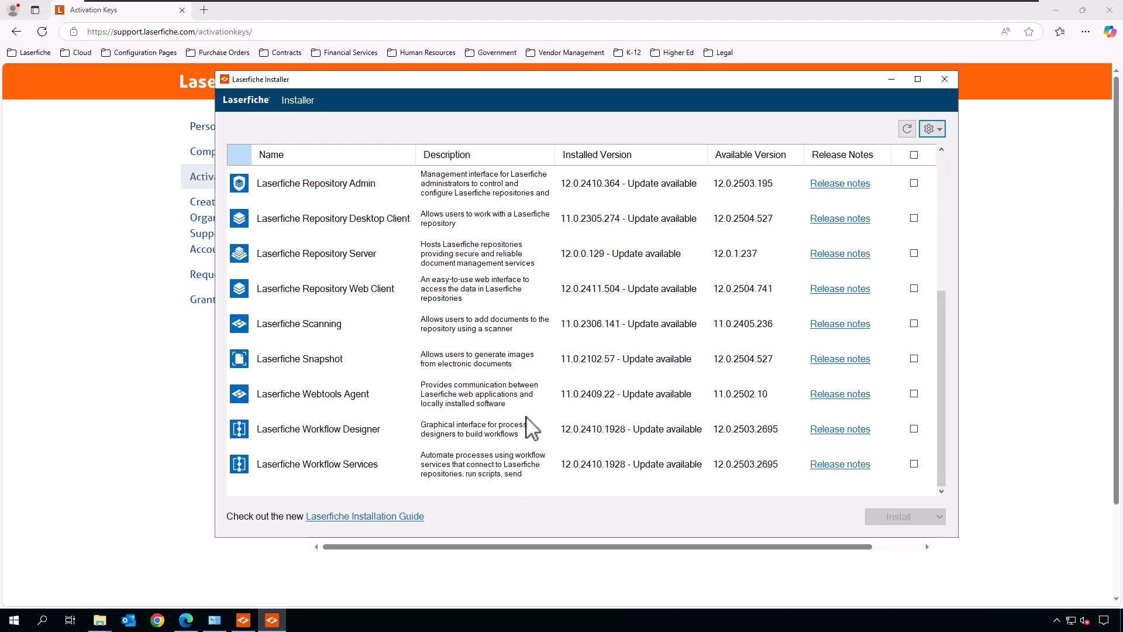
scroll(525, 417, up, 3)
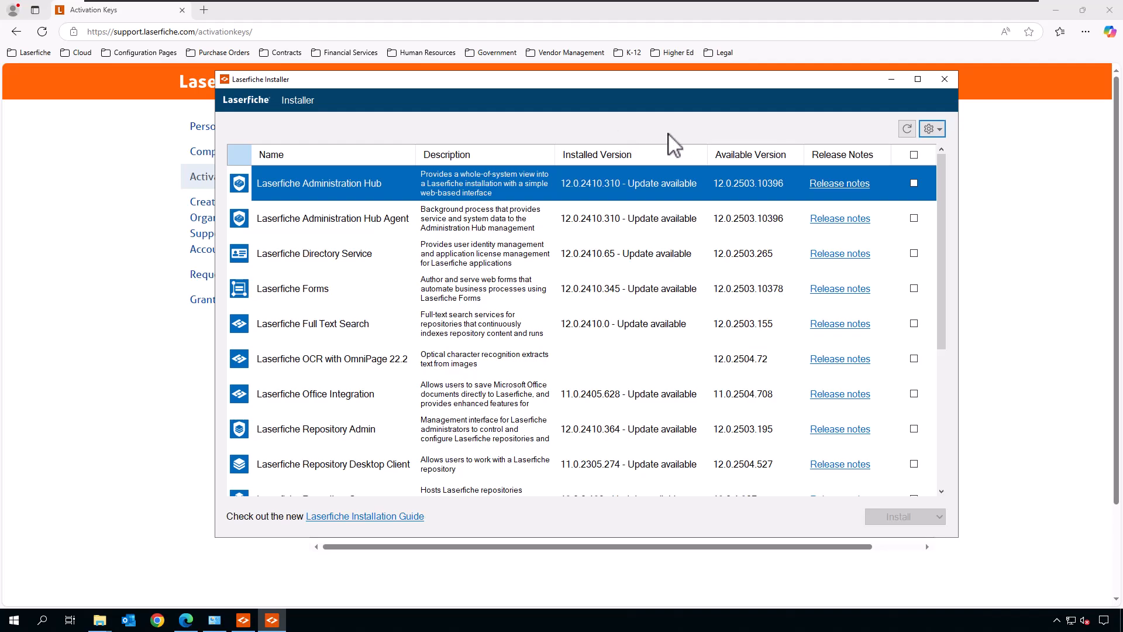
Open the installer's Logs folder to view its log files, and minimize the folder window
click(941, 130)
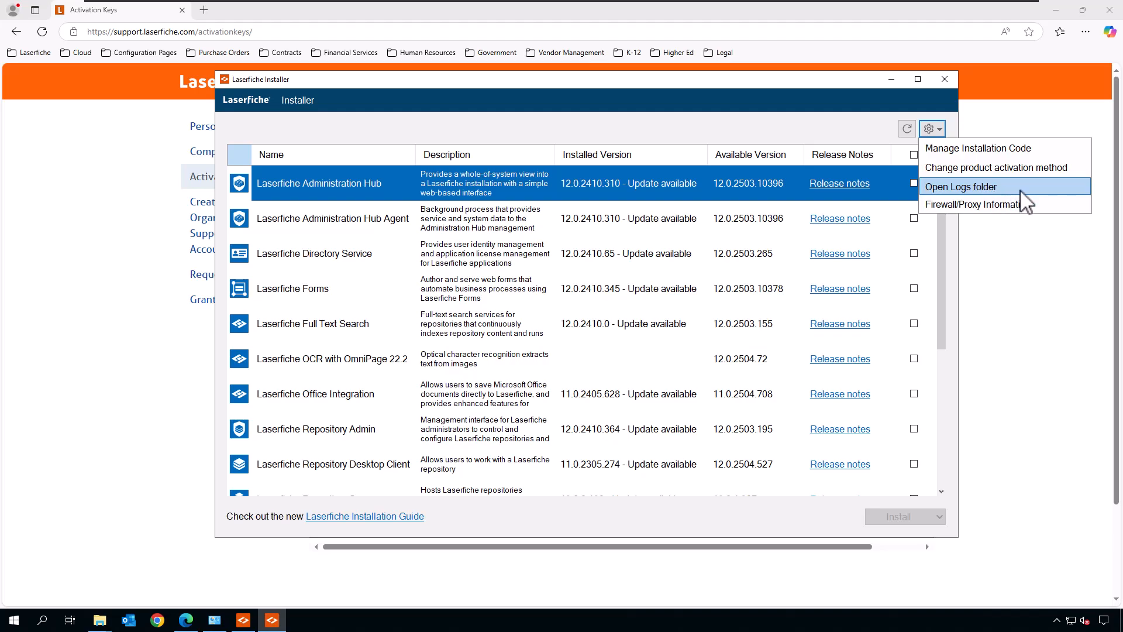
click(972, 188)
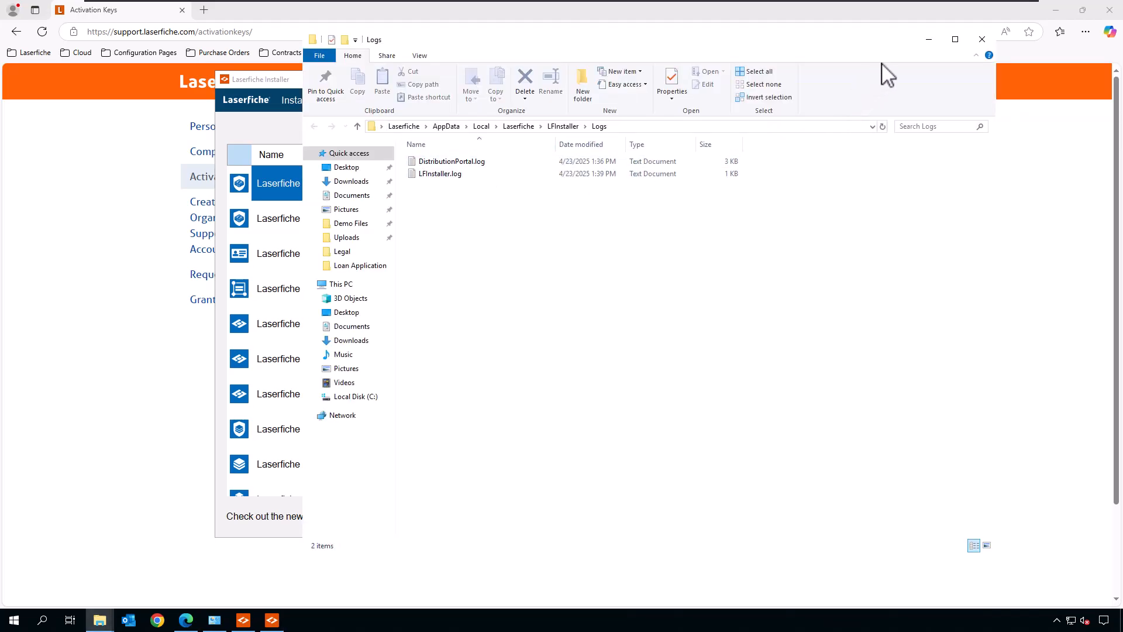
click(929, 39)
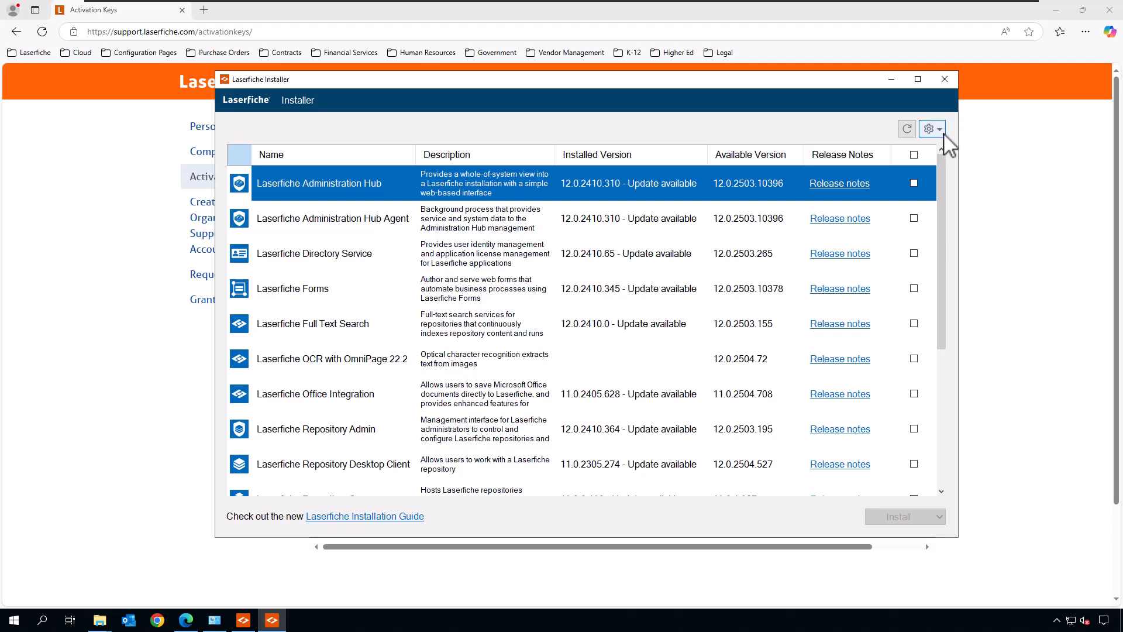
View the installer's Firewall/Proxy Information on required endpoints, close it, and look over the remaining installer settings
click(942, 130)
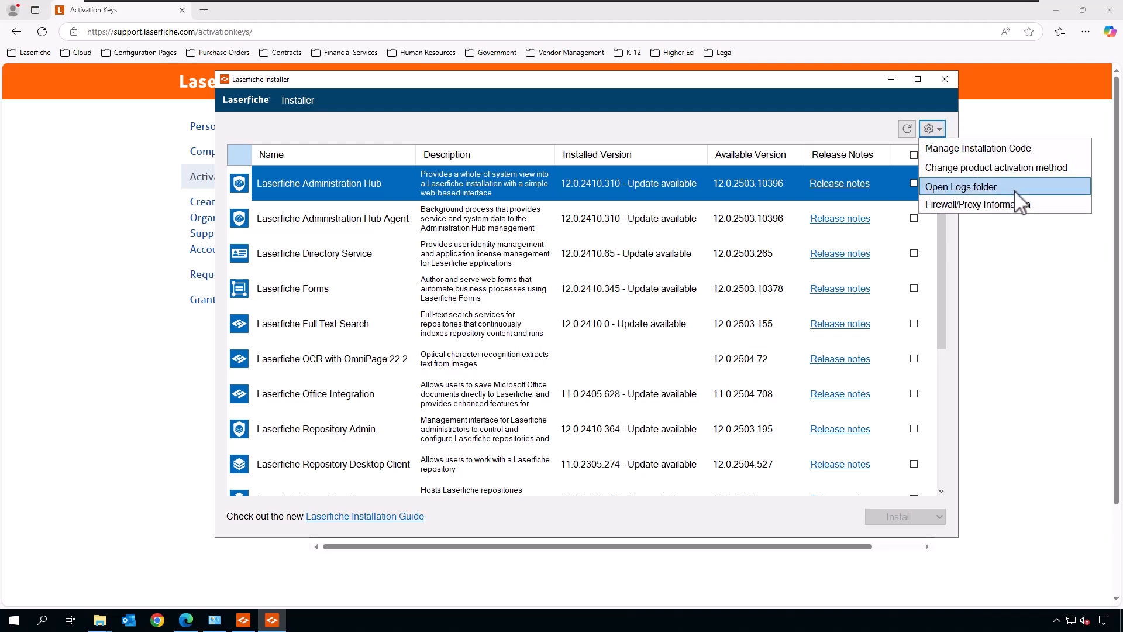
click(978, 205)
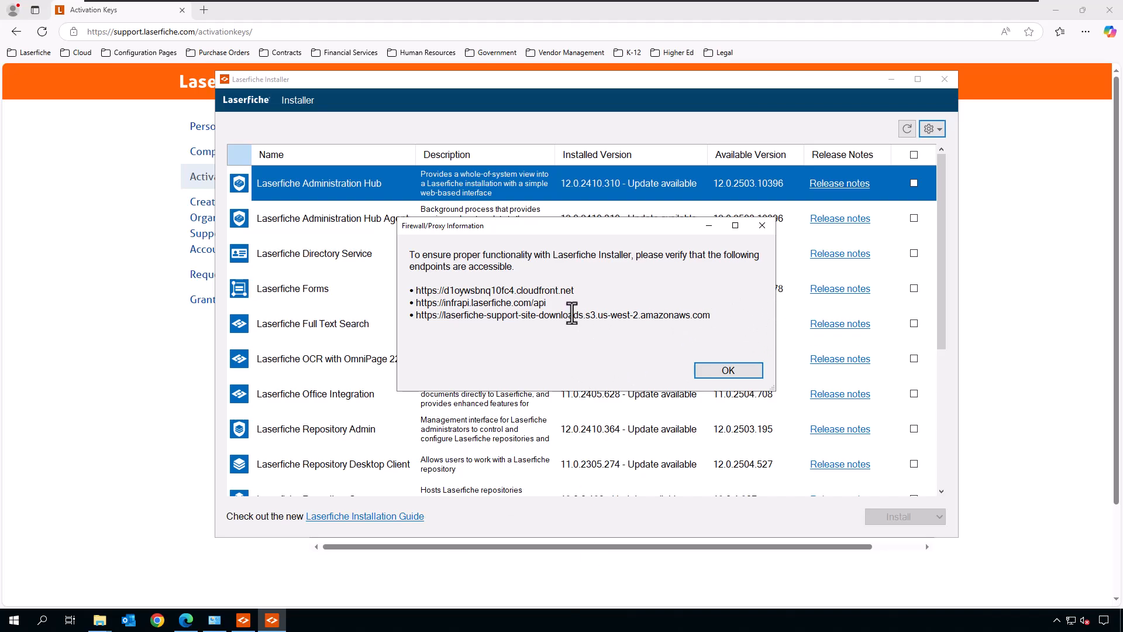
click(723, 370)
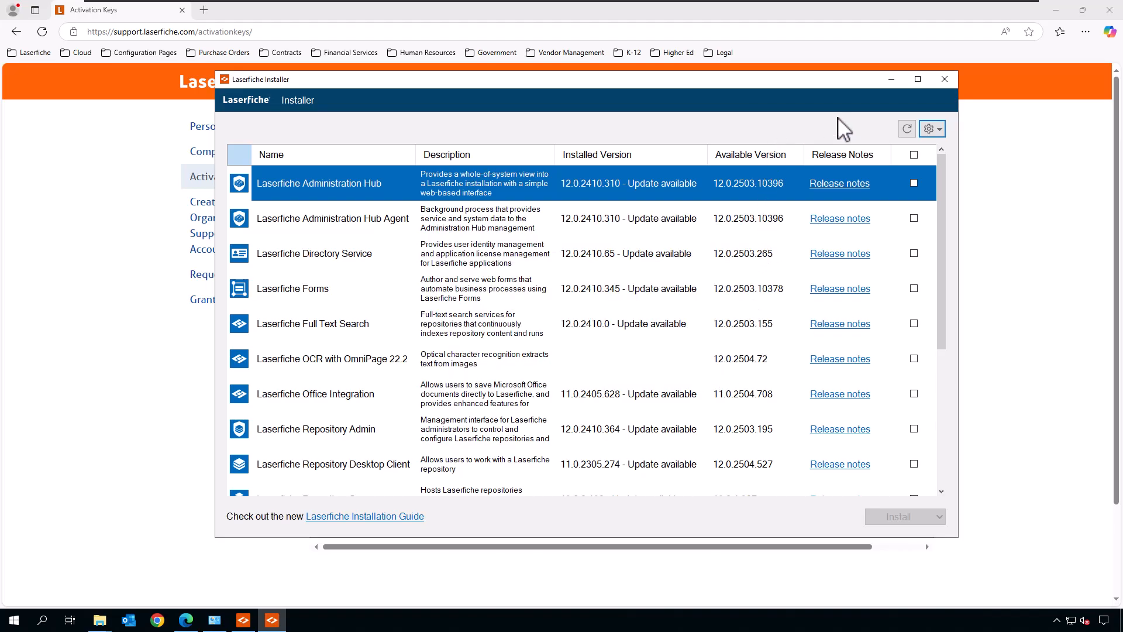
click(939, 130)
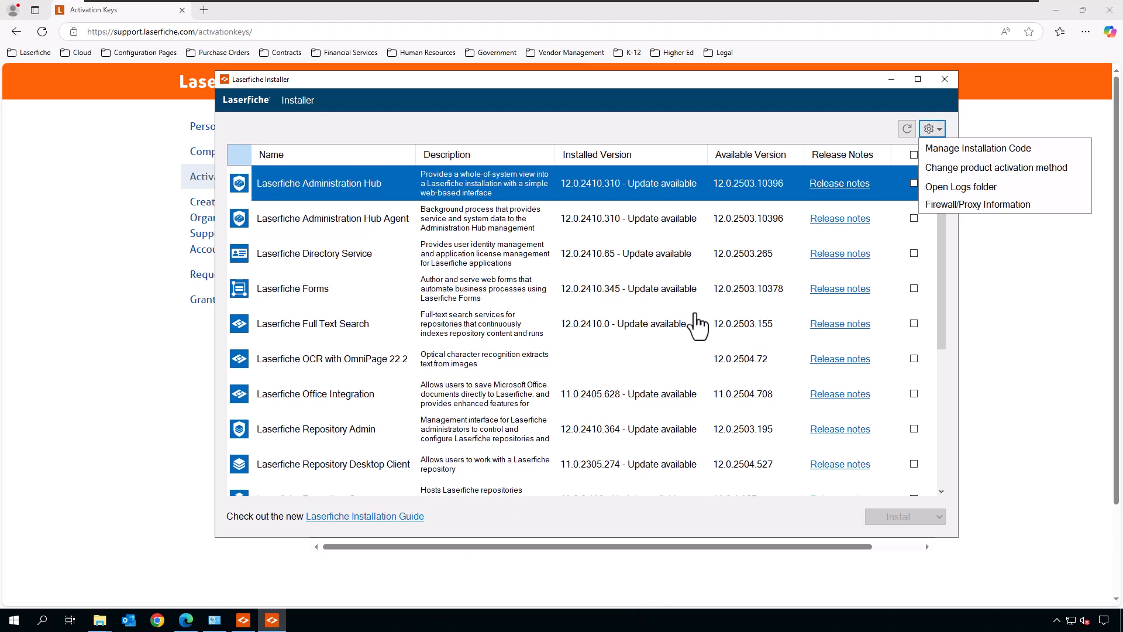
click(773, 134)
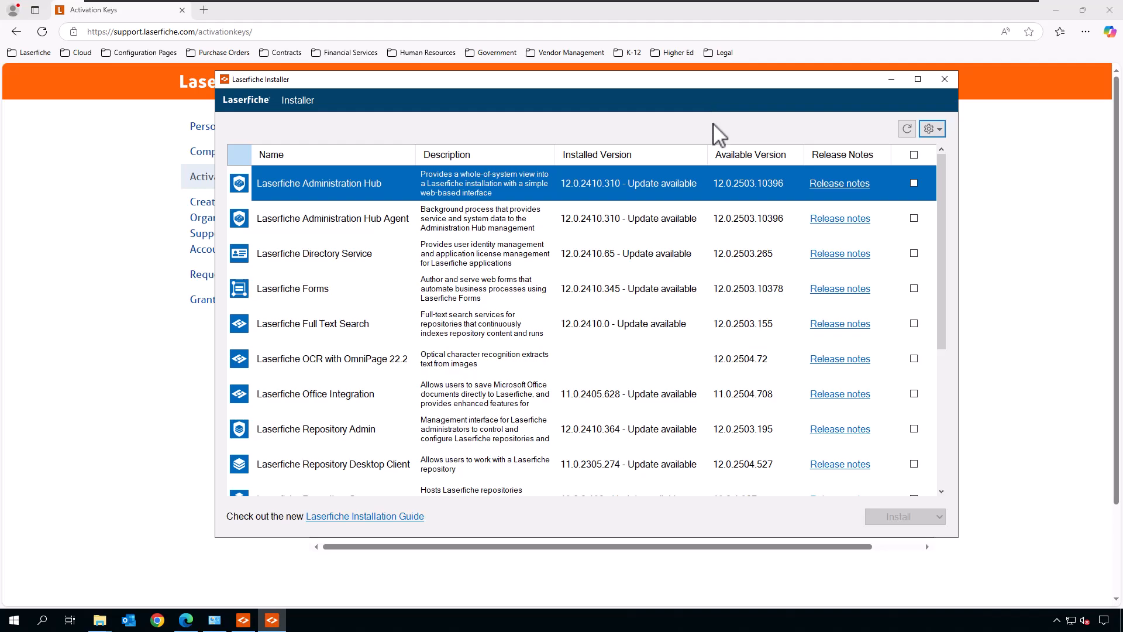
Select Laserfiche Administration Hub and Laserfiche Administration Hub Agent, start their installation, and accept the End User License Agreement
click(914, 183)
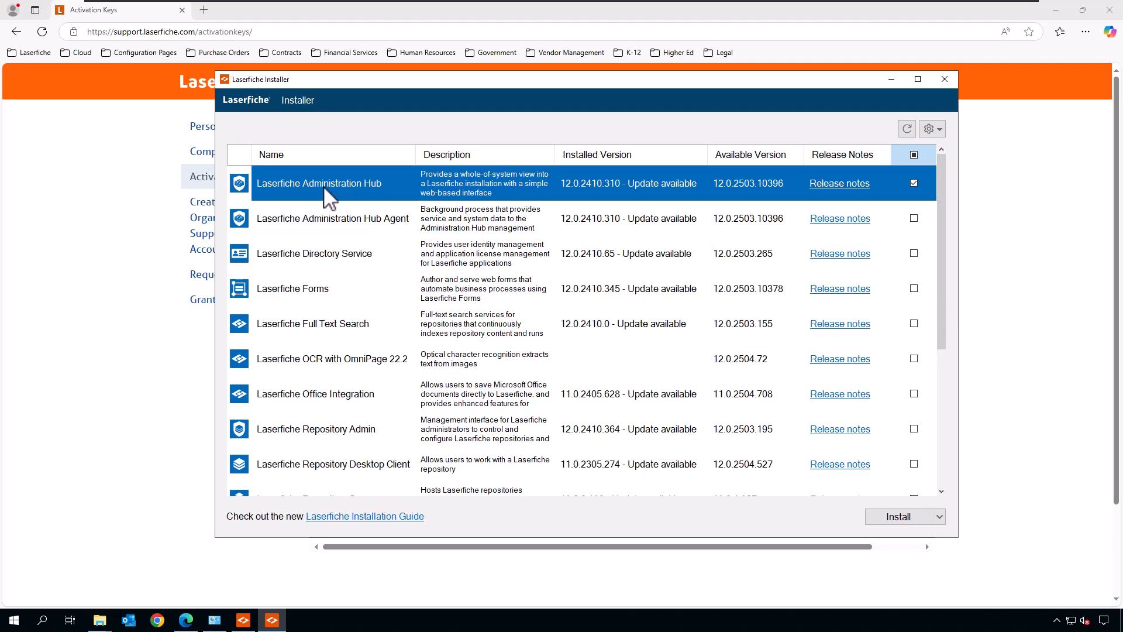
click(915, 218)
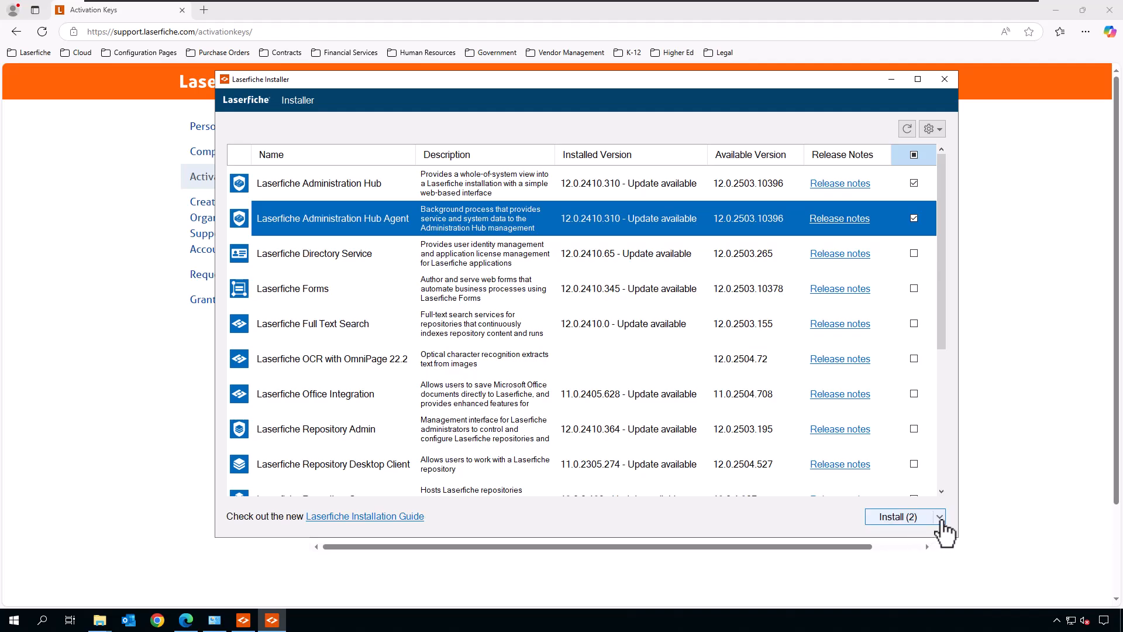
click(939, 517)
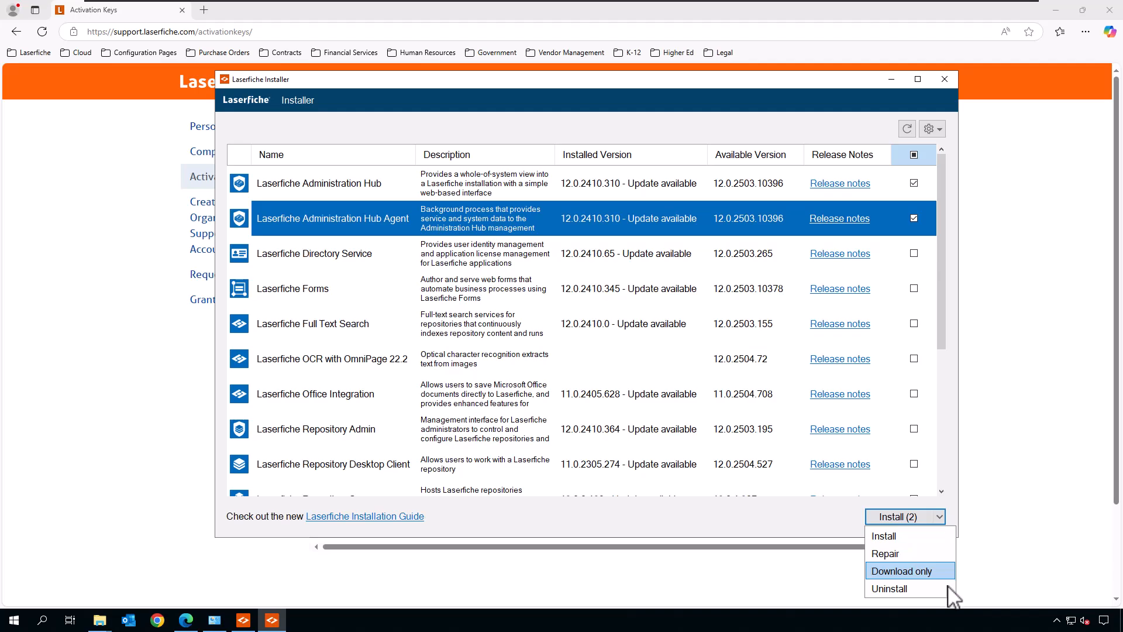
click(833, 529)
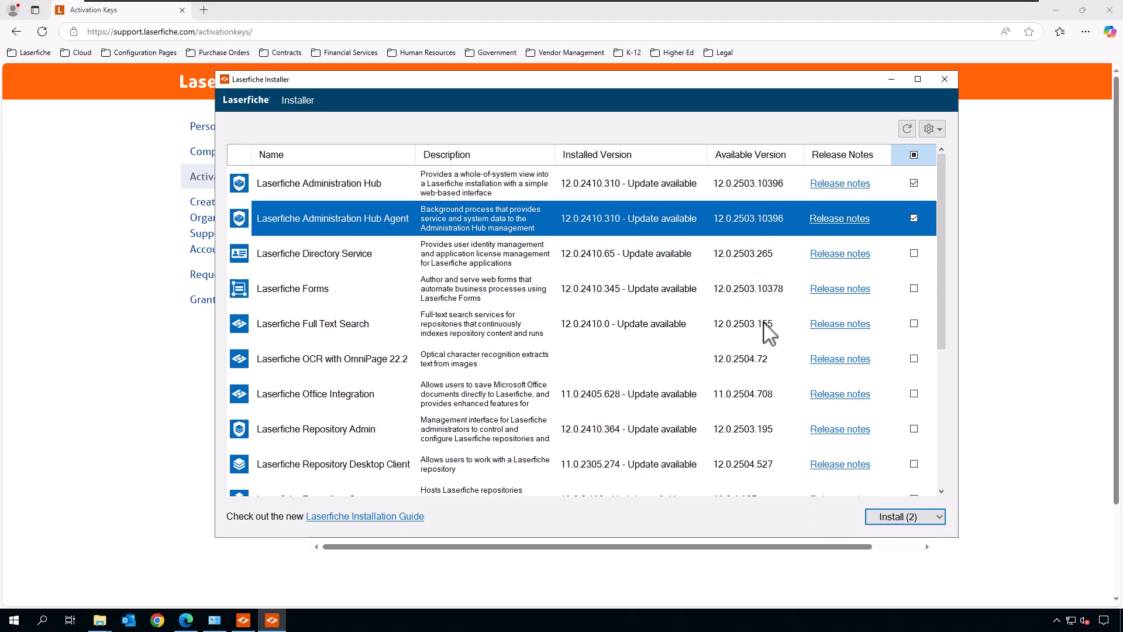
click(912, 517)
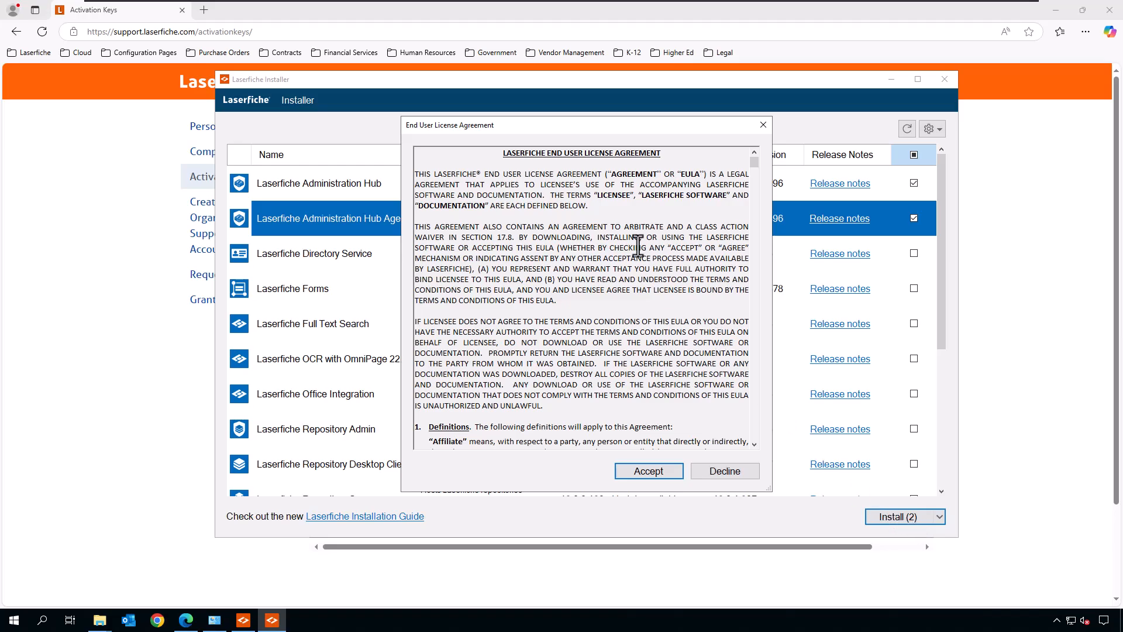
click(677, 475)
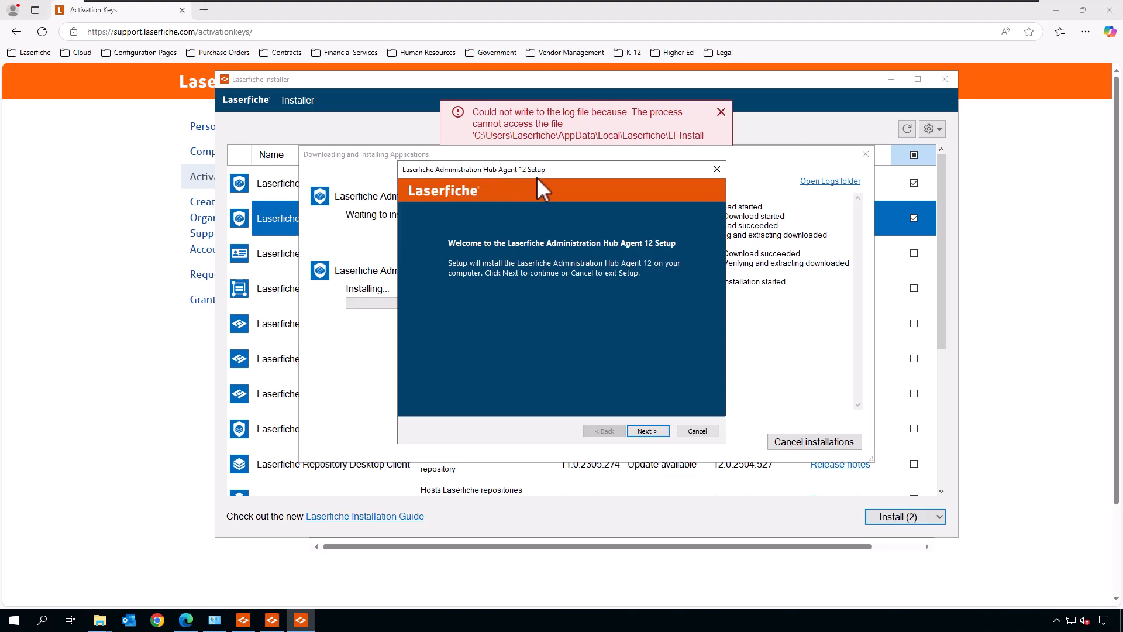
Complete the Laserfiche Administration Hub Agent 12 setup wizard, accepting its license terms and installing the agent
click(654, 433)
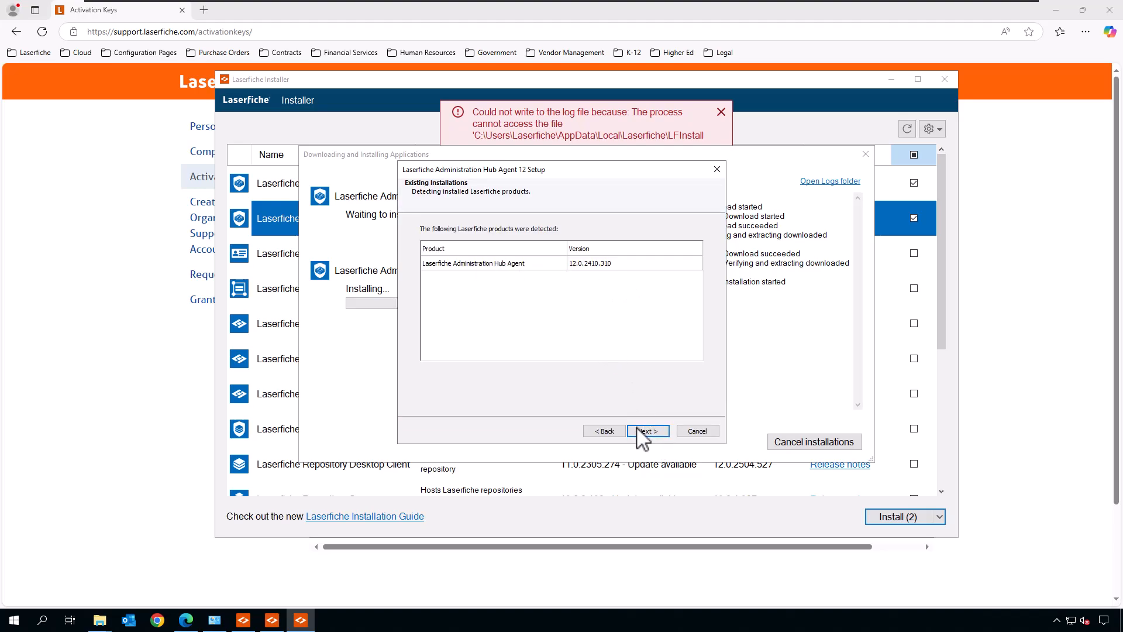
click(650, 431)
click(508, 383)
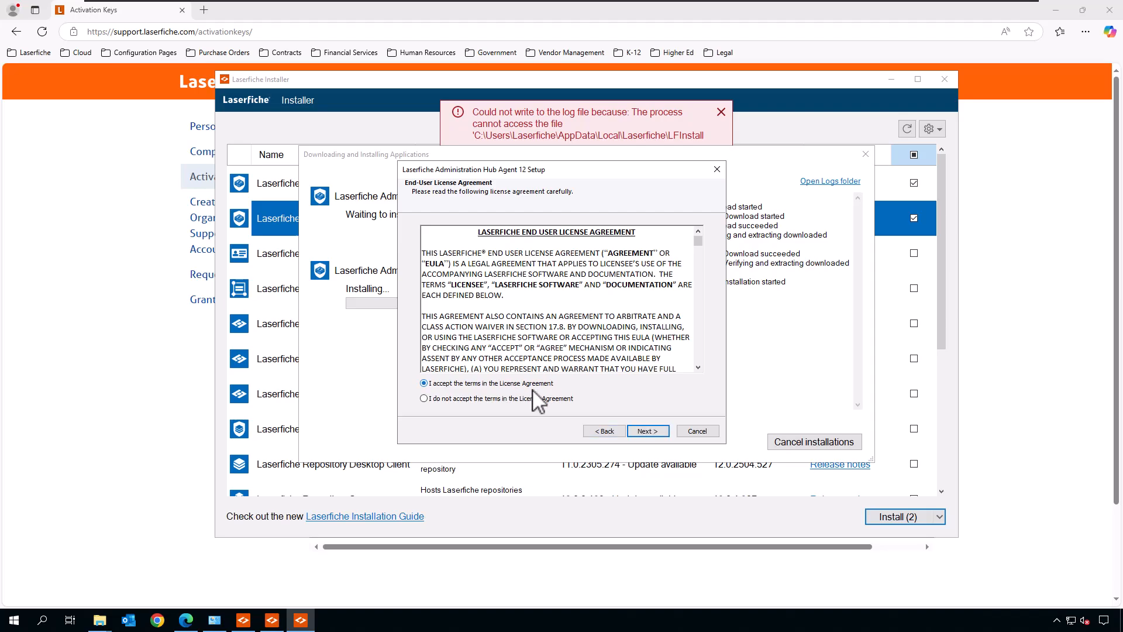
click(663, 433)
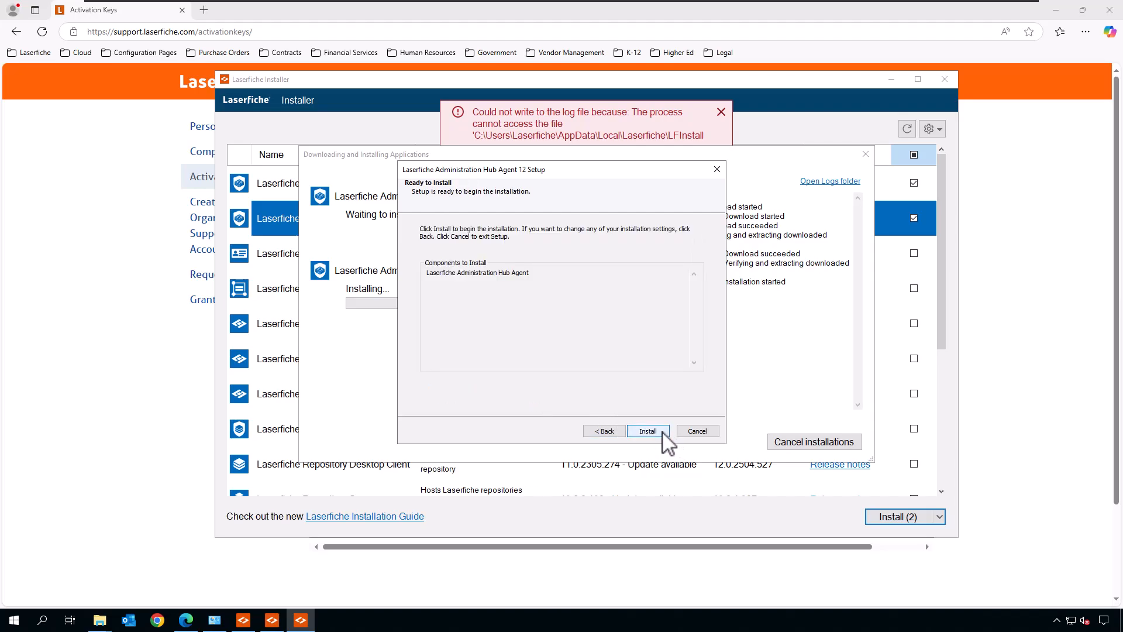
click(663, 433)
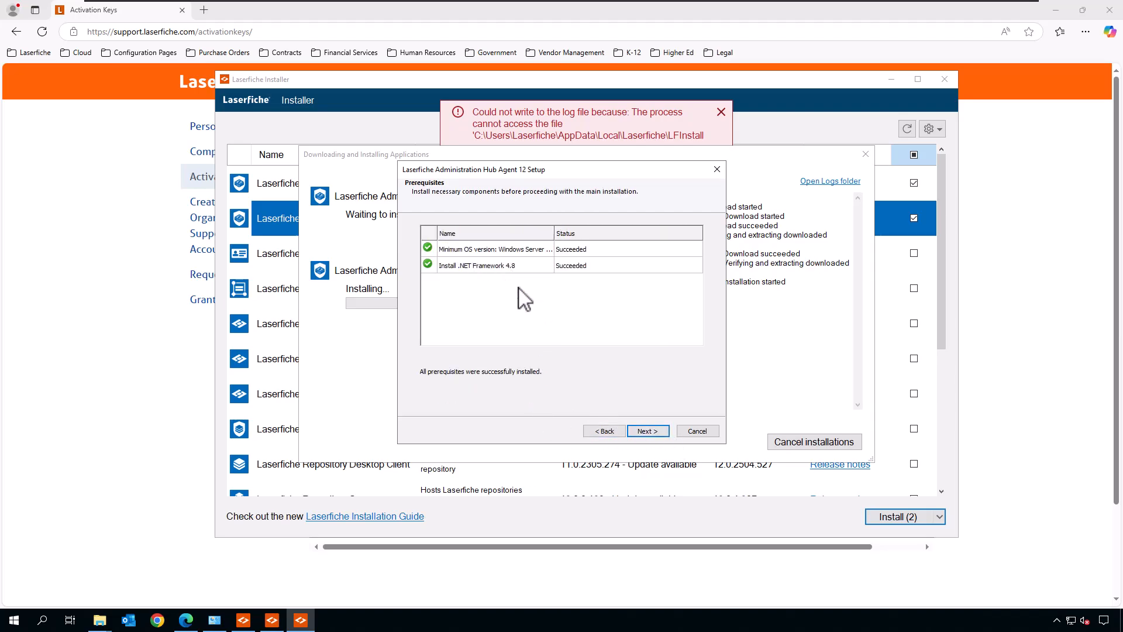
click(663, 432)
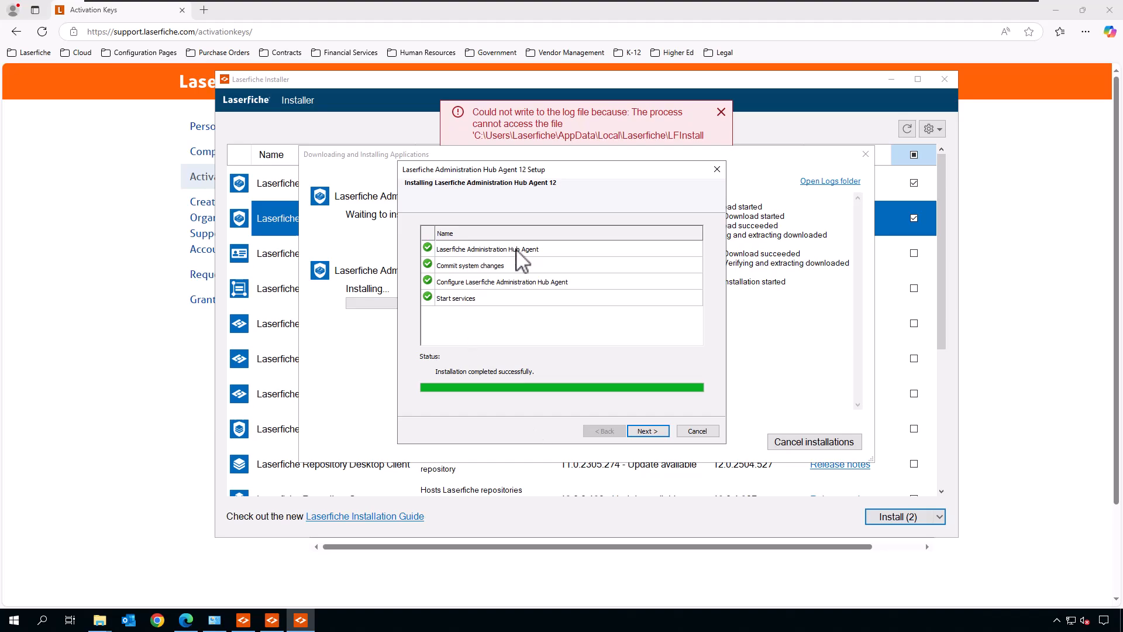
click(647, 431)
click(648, 431)
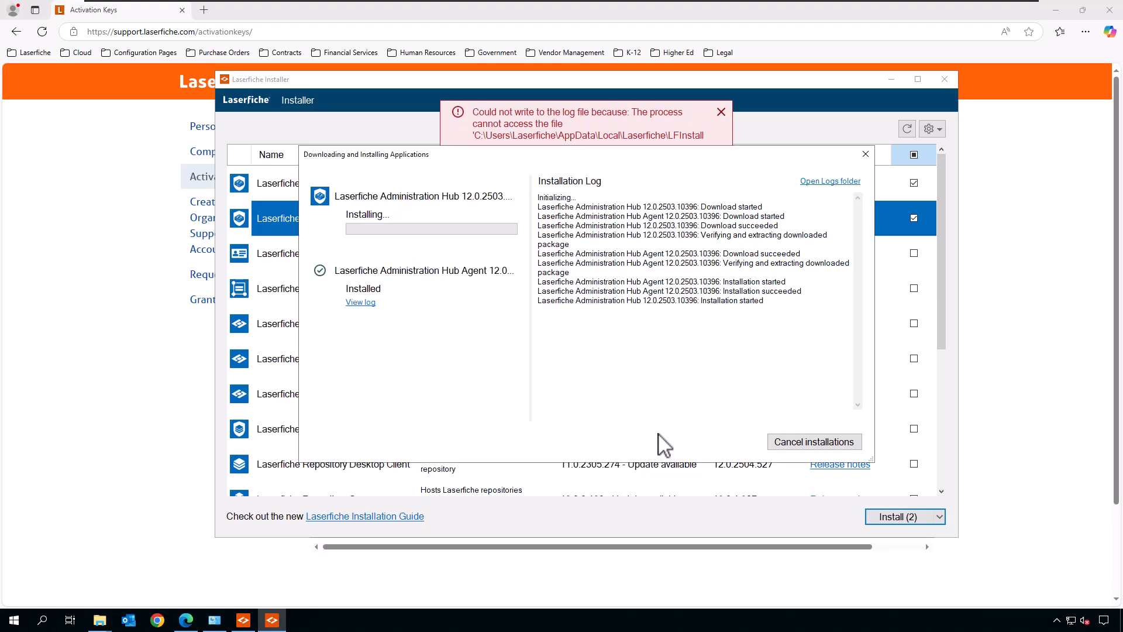
Complete the Laserfiche Administration Hub 12 setup wizard, accepting its license terms and installing the application
drag(643, 173, 669, 369)
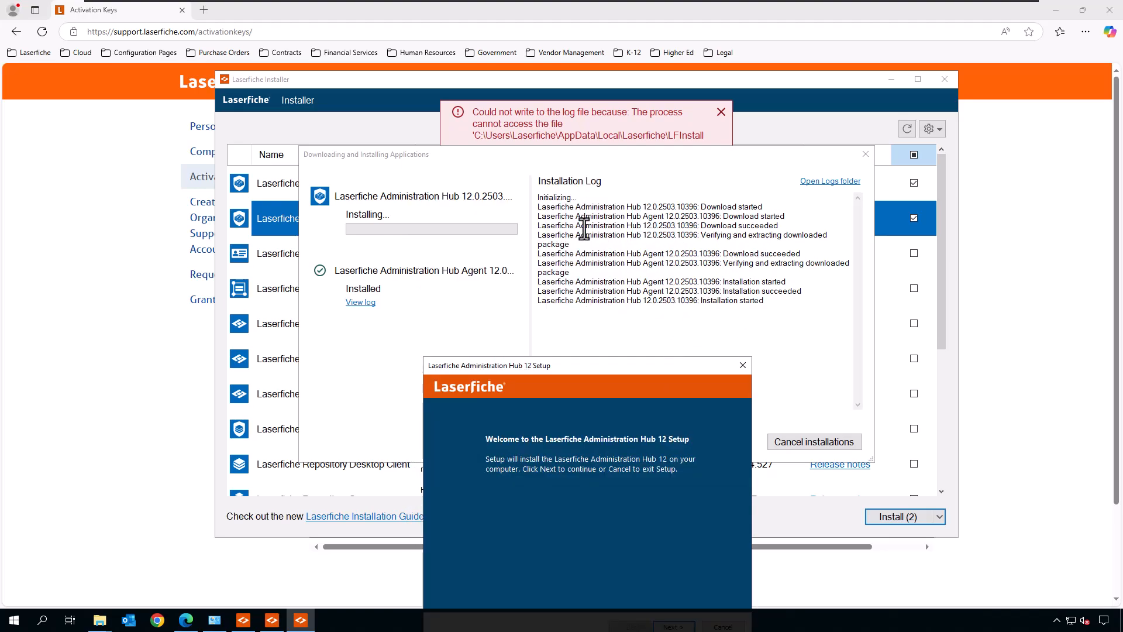
drag(654, 363, 665, 183)
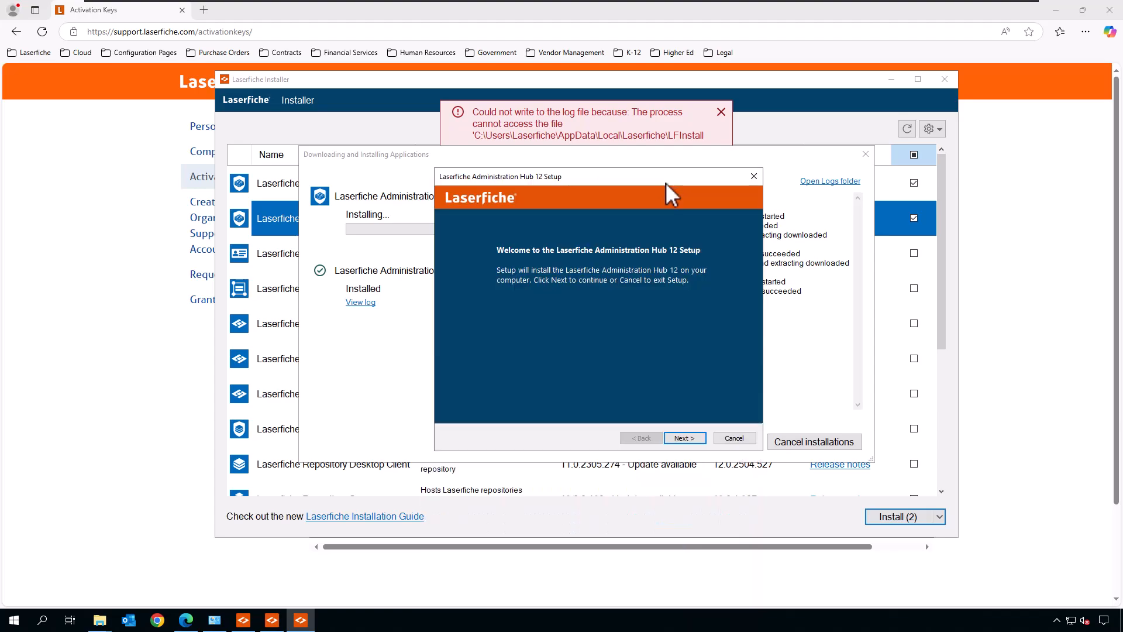
click(694, 438)
click(683, 438)
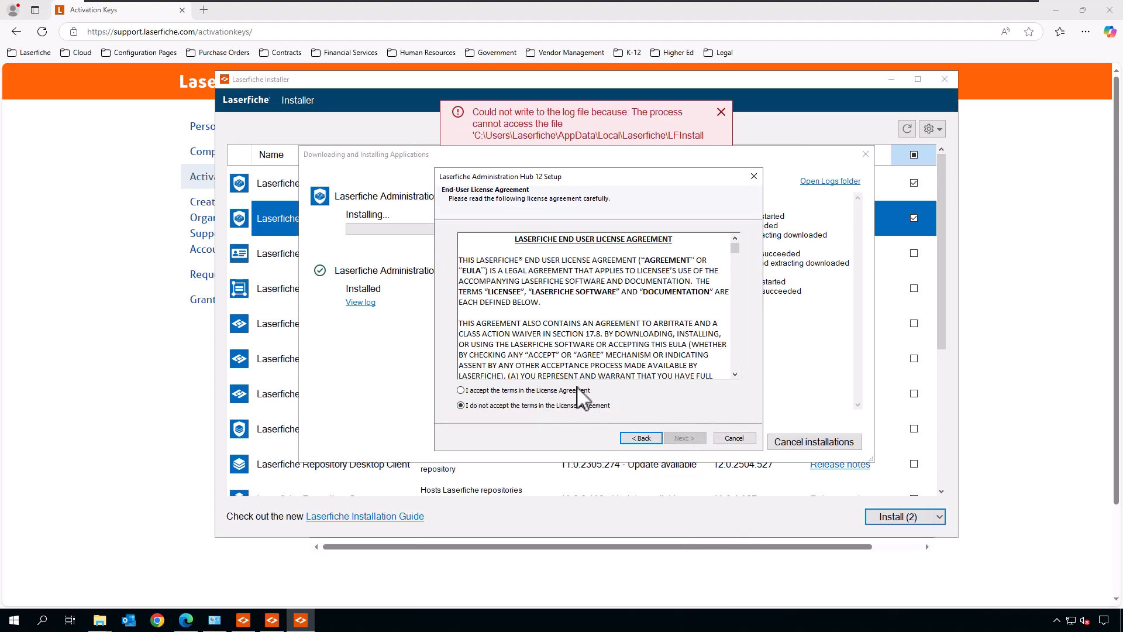
click(579, 390)
click(678, 438)
click(683, 438)
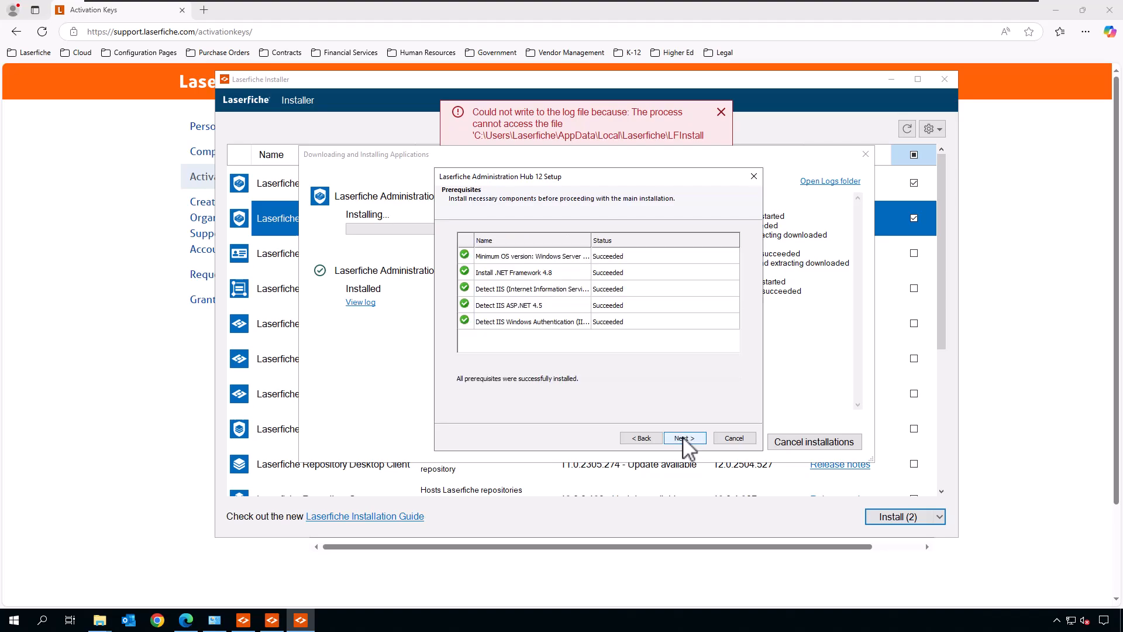
click(688, 438)
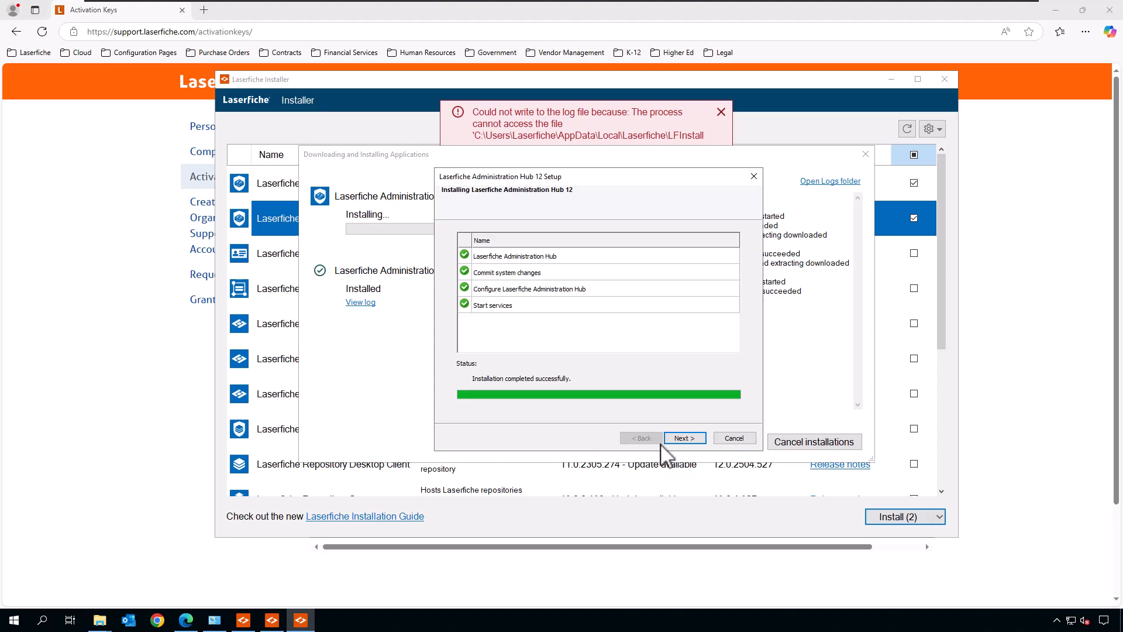
click(685, 439)
click(660, 367)
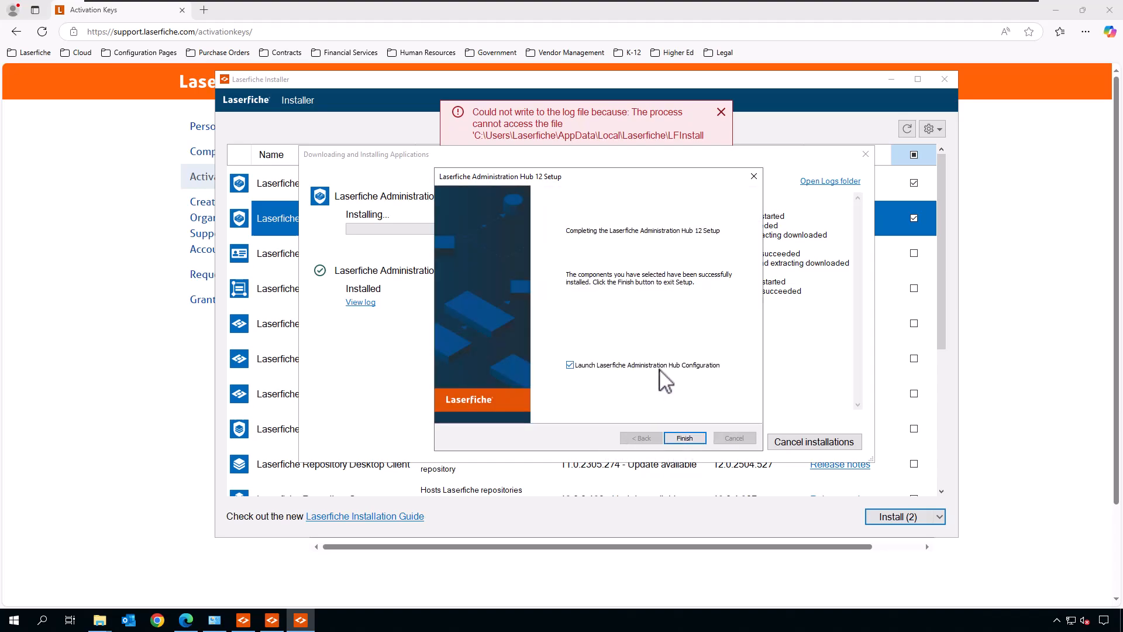
click(698, 442)
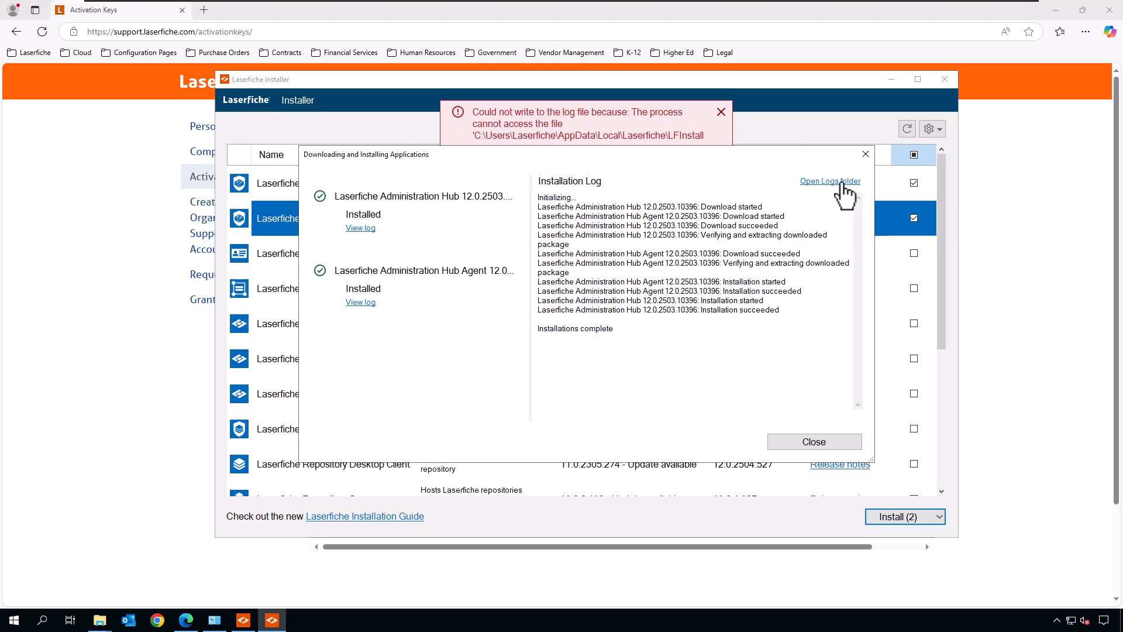
View the log files of the Laserfiche Administration Hub installation, and minimize their folder window
click(360, 229)
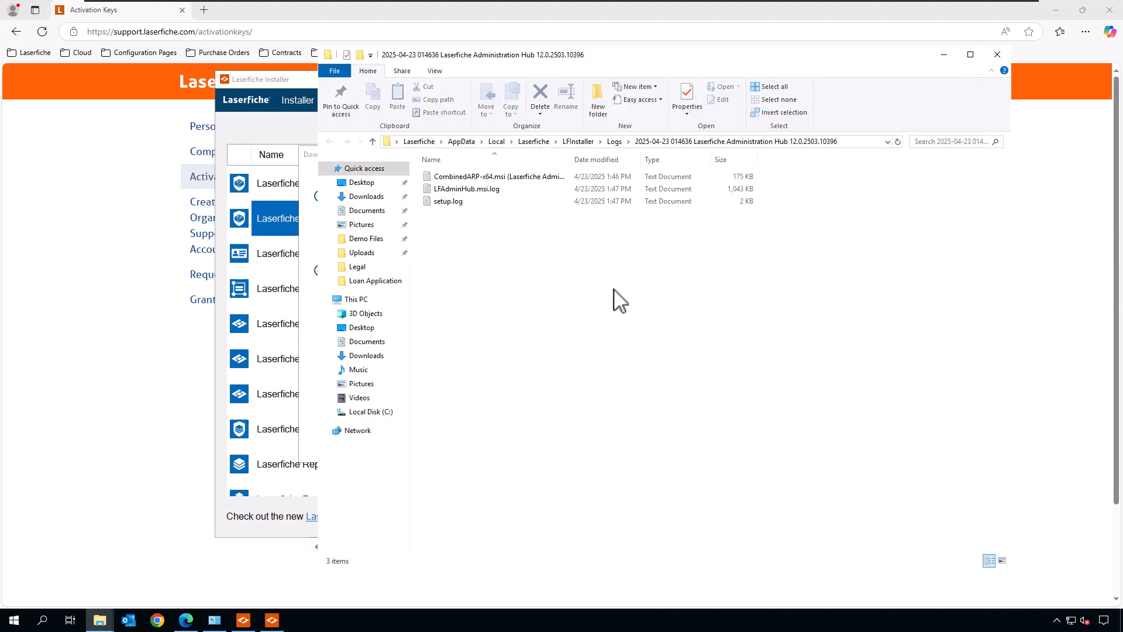
click(944, 55)
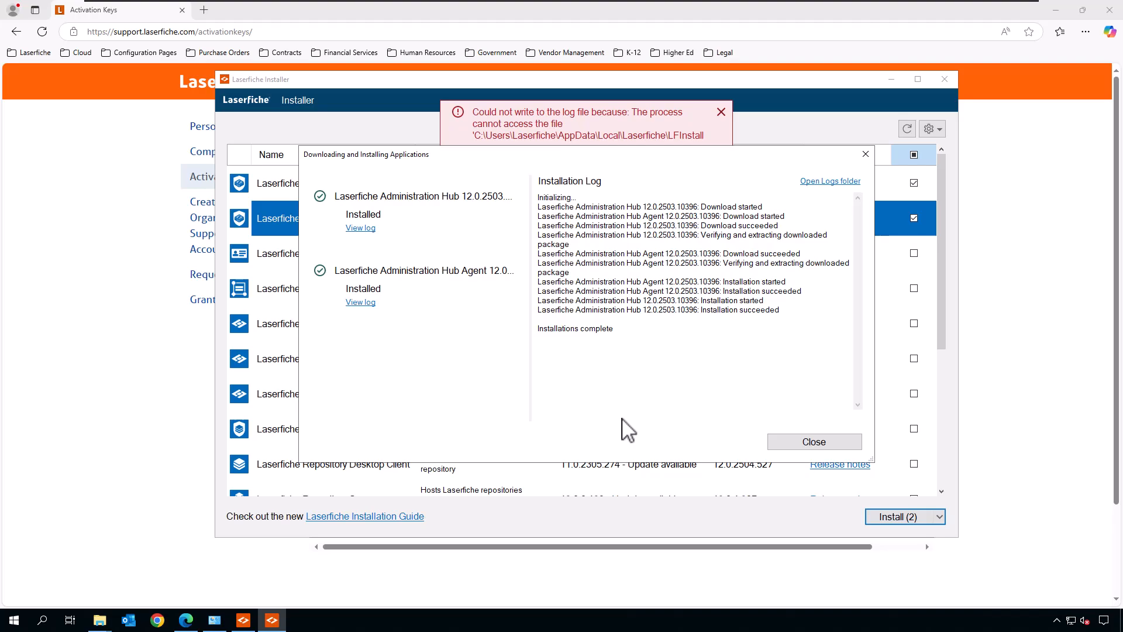
Close the finished installation dialog, dismiss the log file error, and look over the installed and available versions in the application list
click(814, 443)
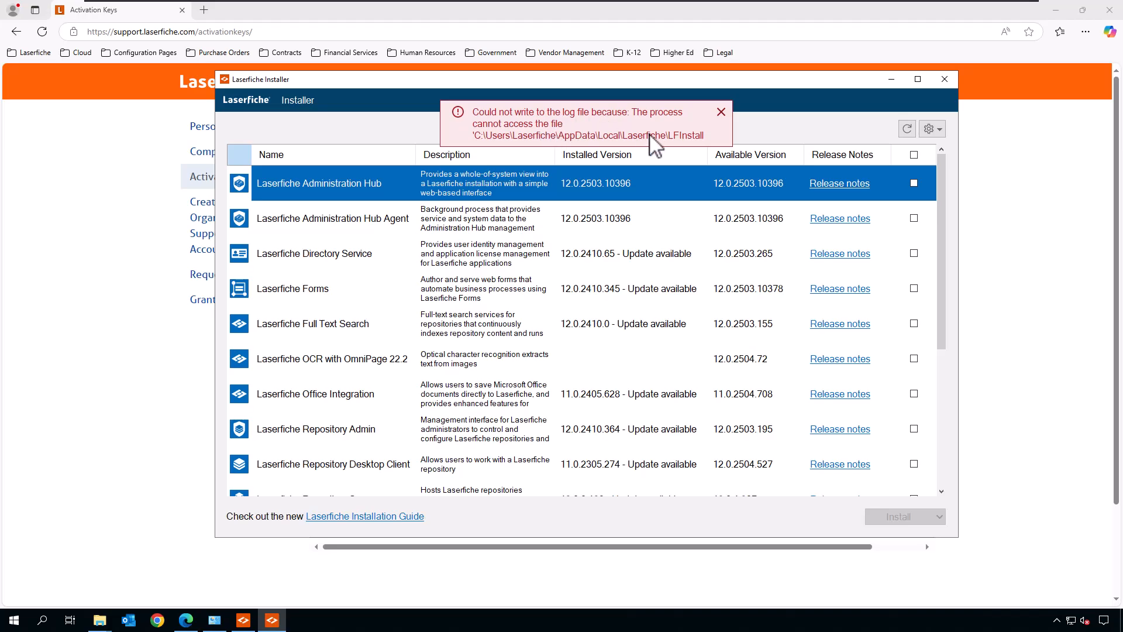
click(722, 112)
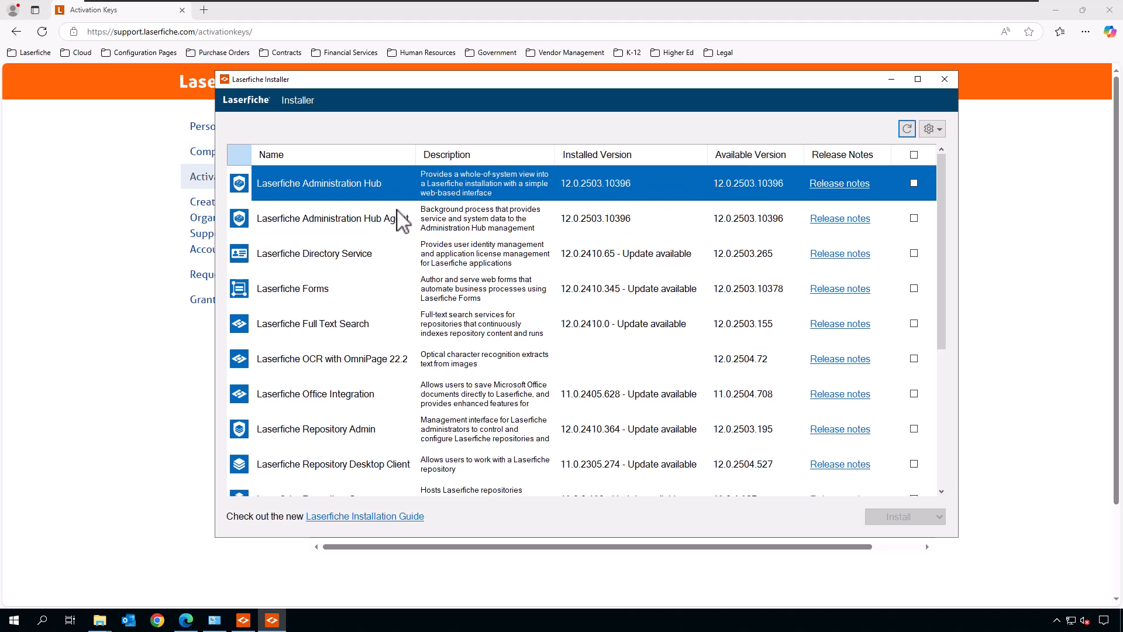
scroll(731, 374, down, 3)
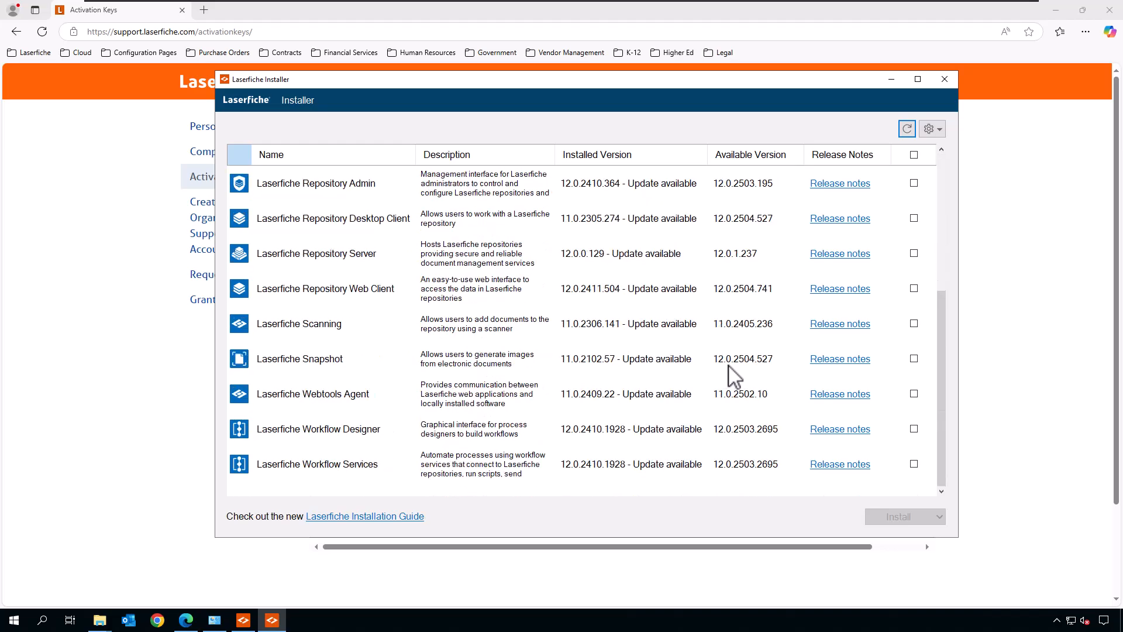
scroll(721, 356, up, 3)
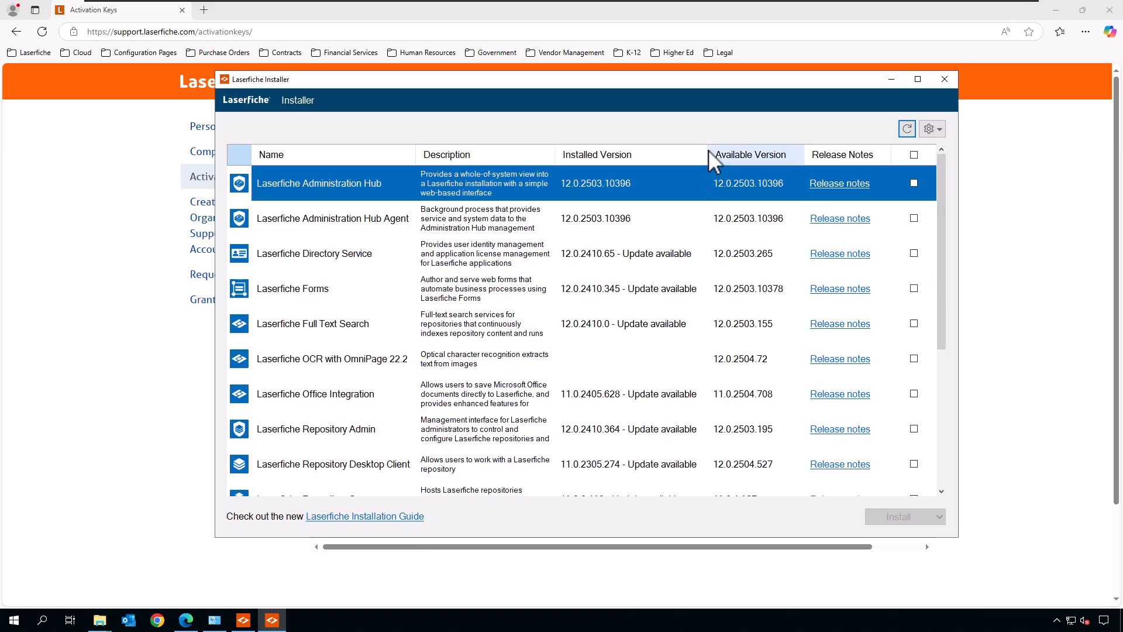